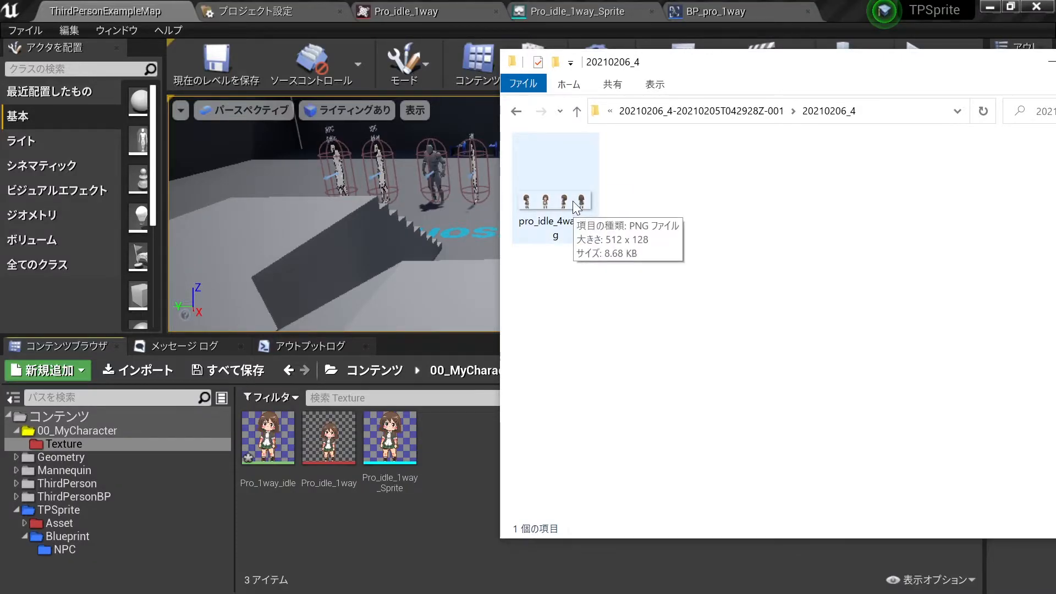
Step: Import pro_idle_4way.png into the Texture folder and apply the Paper2D texture settings to it
left_click_drag(572, 199, 458, 442)
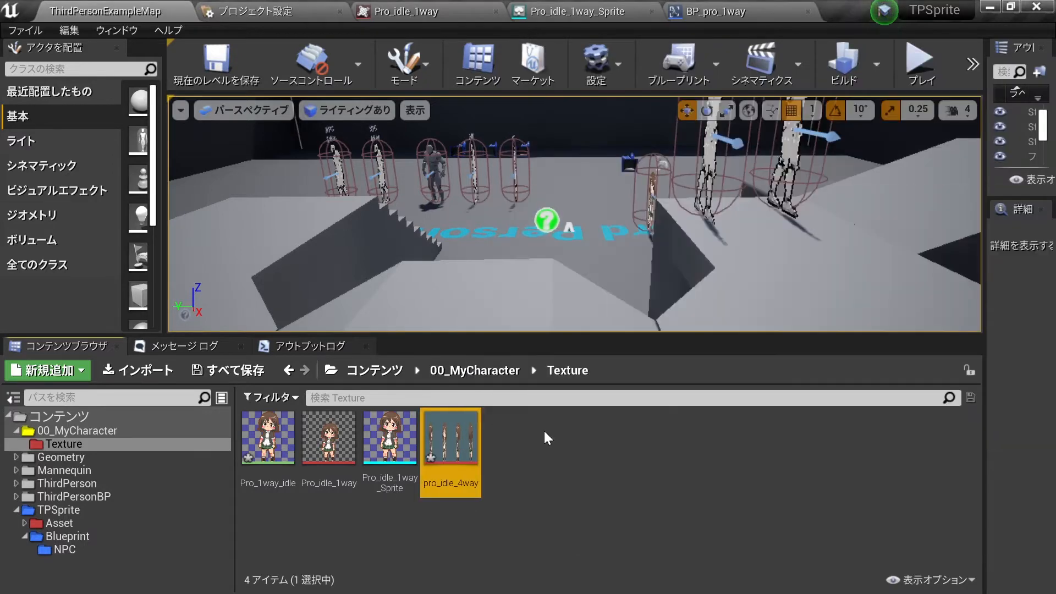
right_click(458, 434)
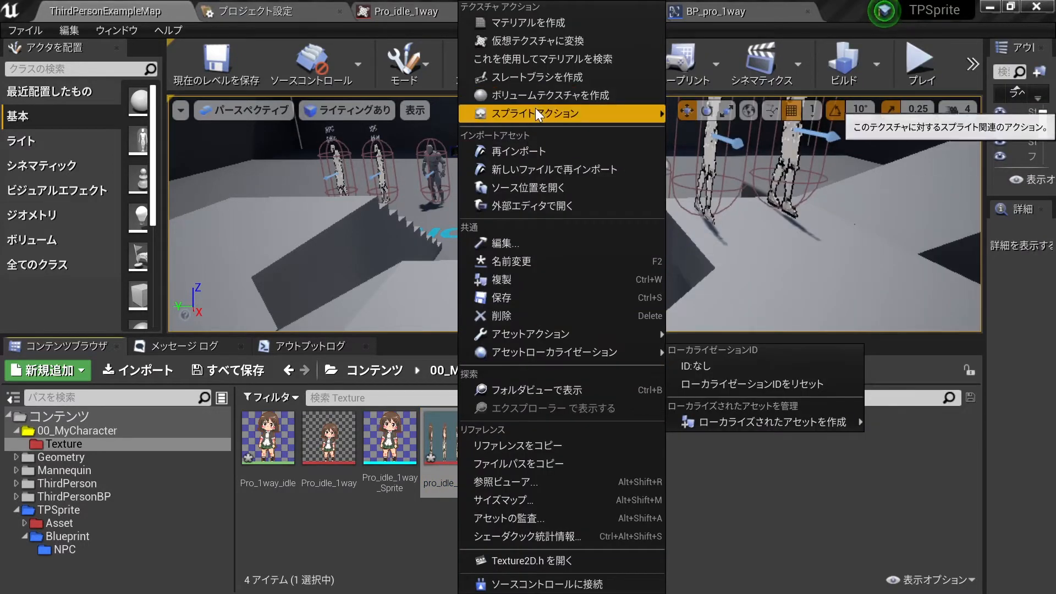
mouse_move(535, 108)
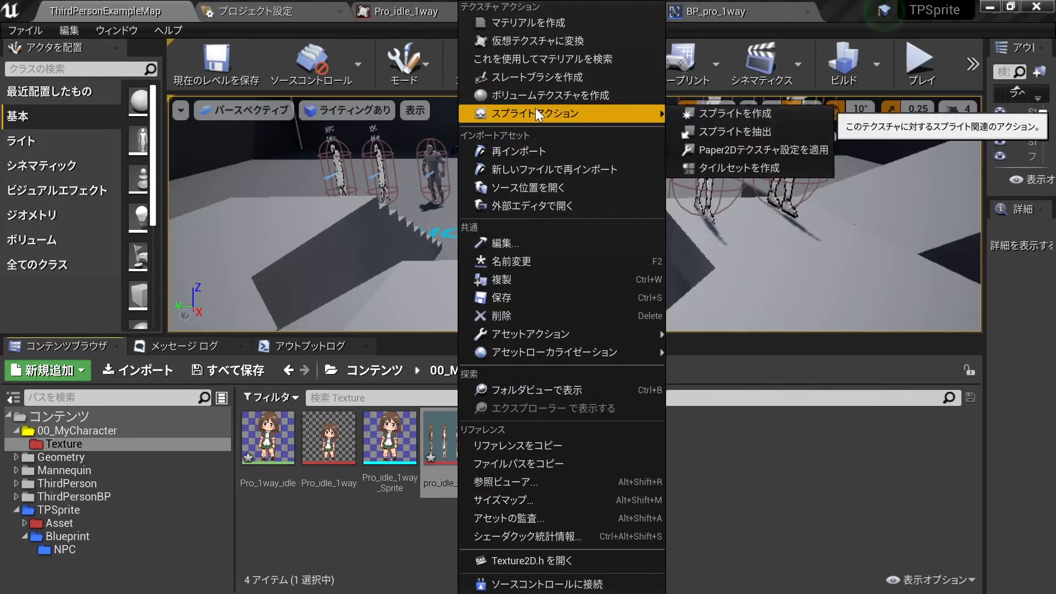
left_click(763, 150)
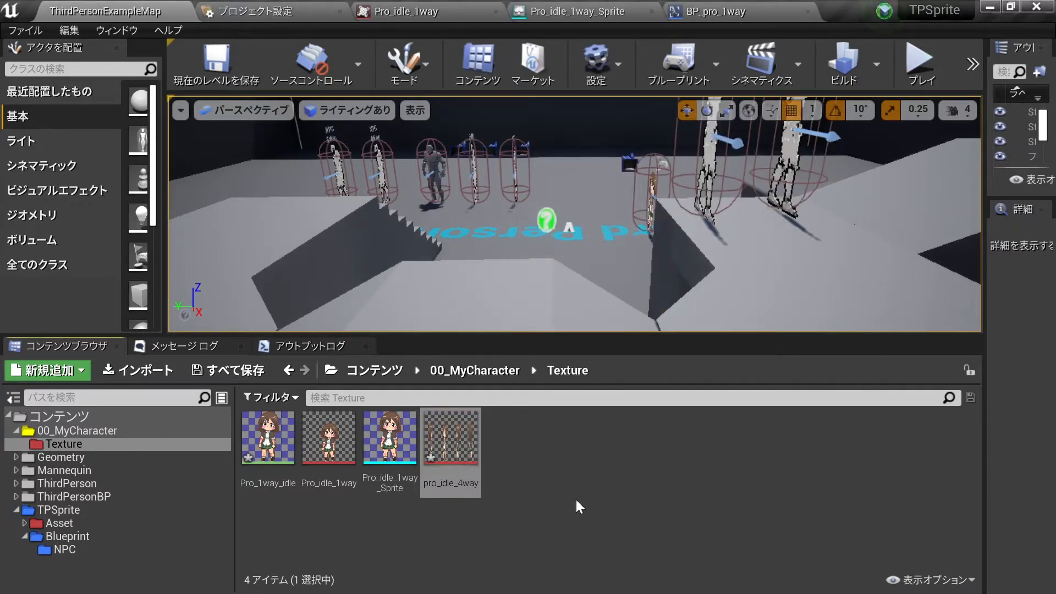
Step: Set the pro_idle_4way texture's mip generation setting to no mipmaps (ミップマップなし) and save the texture
double_click(468, 440)
scroll(730, 422, "down", 5)
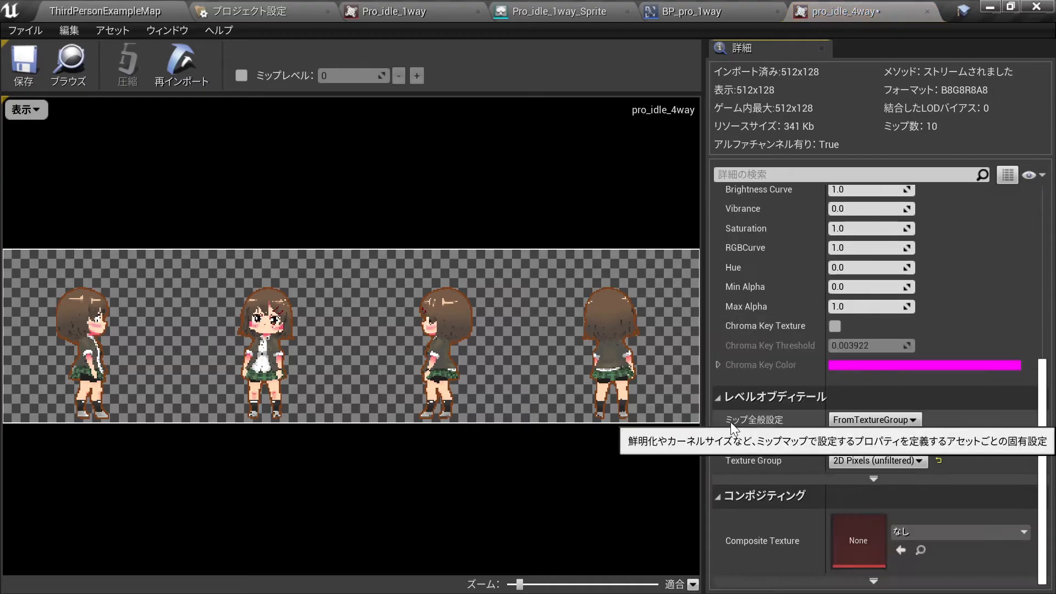
left_click(873, 420)
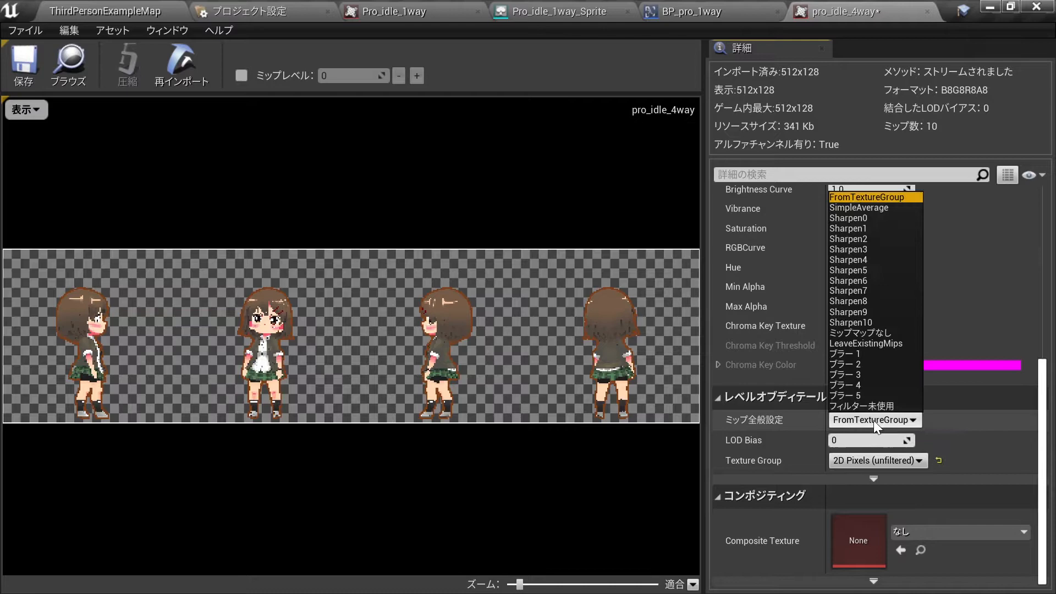
left_click(847, 334)
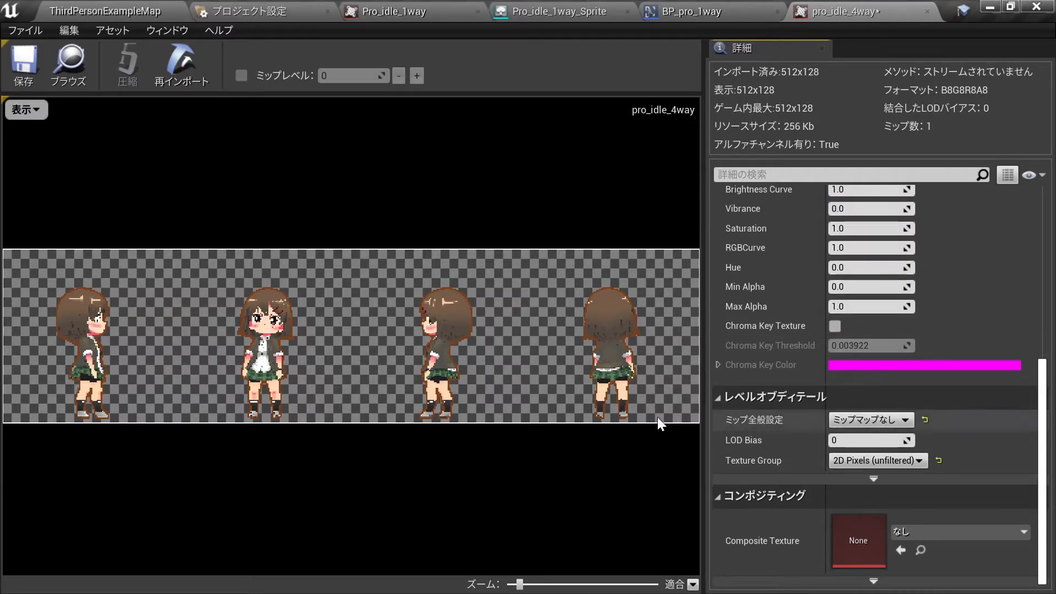
left_click(35, 61)
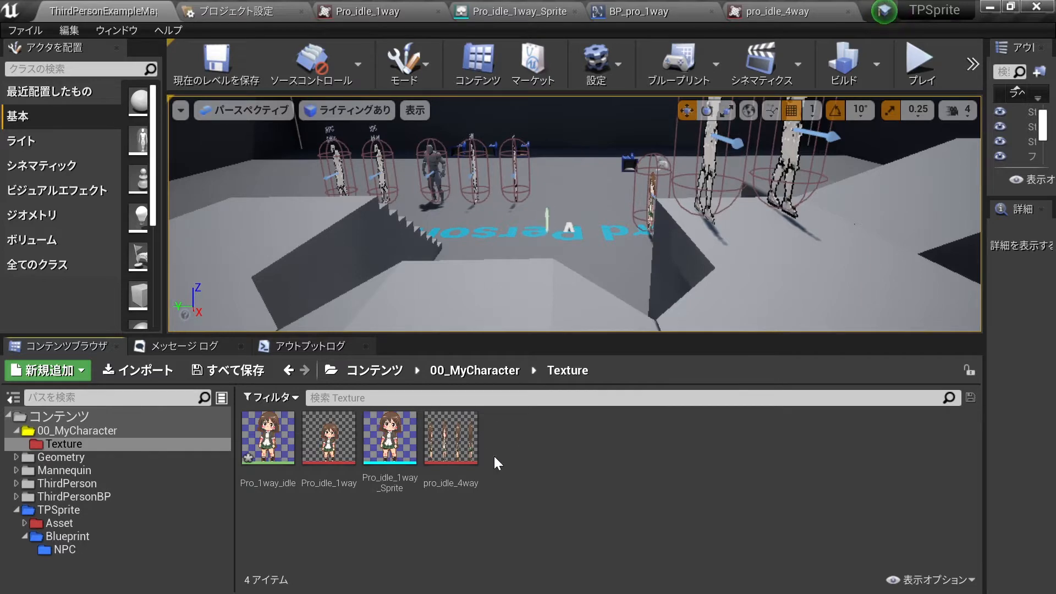
Step: Create a folder named Sprite inside 00_MyCharacter
left_click(106, 429)
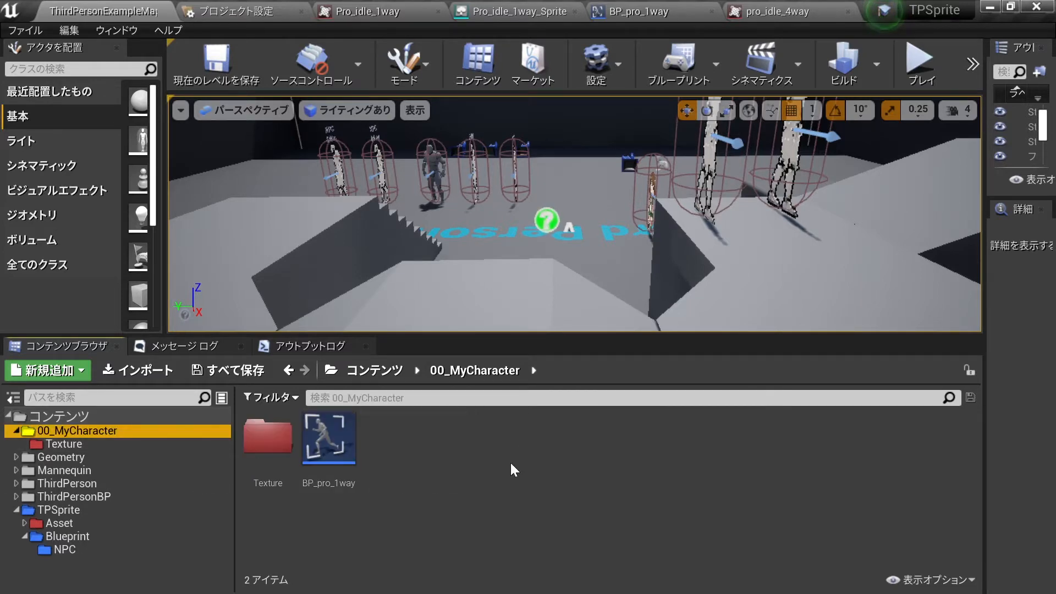
right_click(466, 442)
left_click(549, 44)
type("Spri")
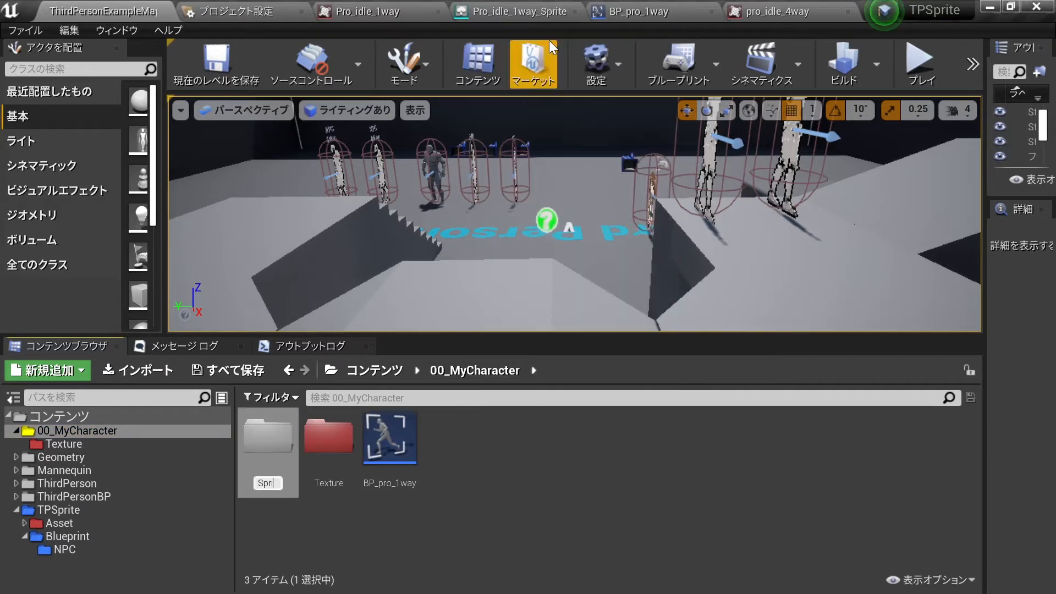
type("te")
key("Return")
Step: Create a folder named Flipbook inside 00_MyCharacter
right_click(511, 467)
left_click(588, 46)
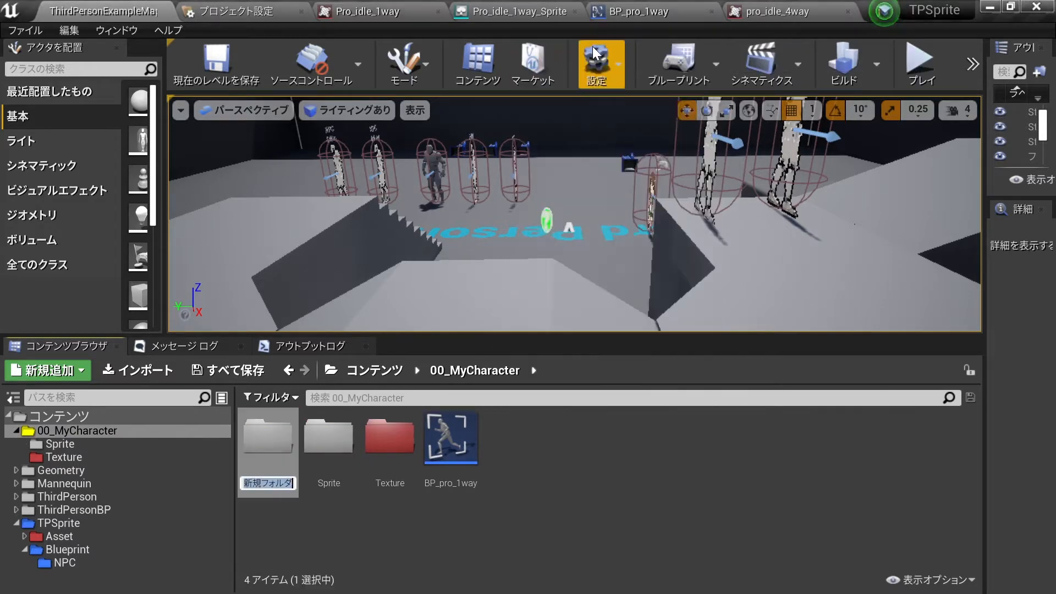
type("Flipbook")
key("Return")
Step: Set the Sprite folder's color to cyan and the Flipbook folder's color to light green
right_click(323, 452)
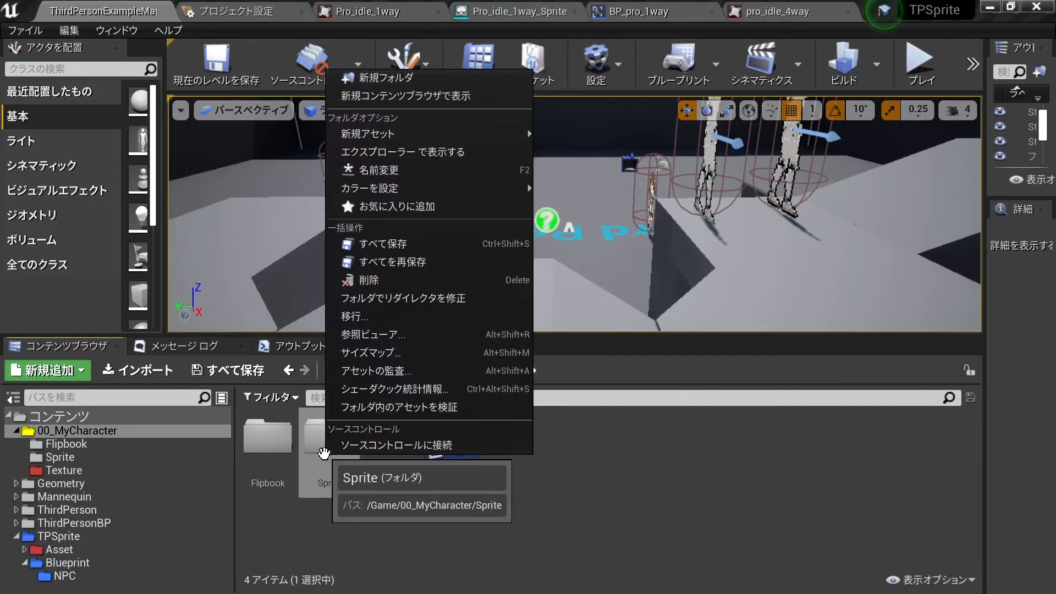
mouse_move(495, 188)
left_click(579, 226)
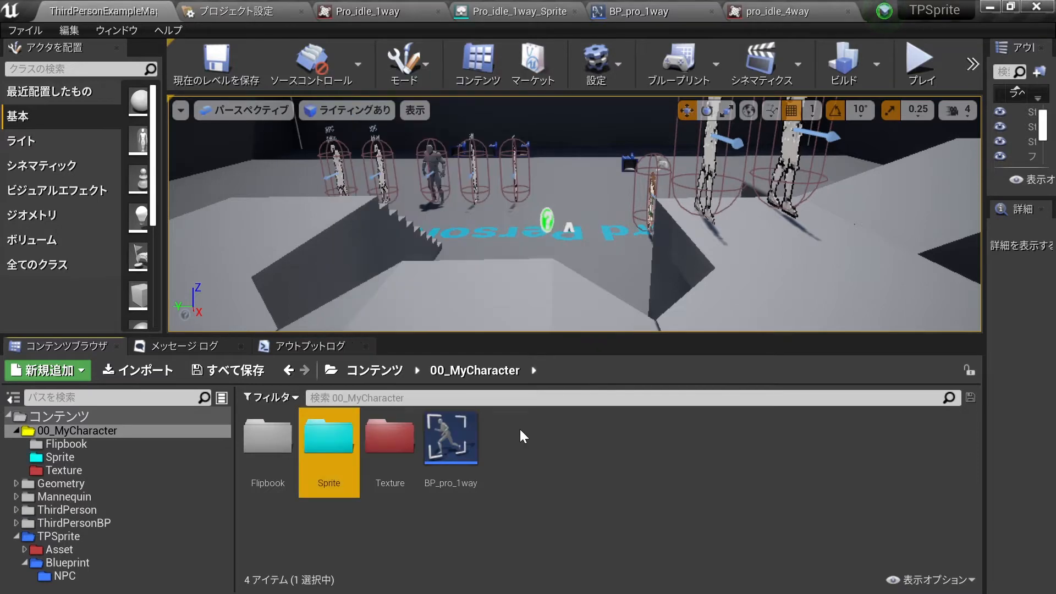
right_click(271, 443)
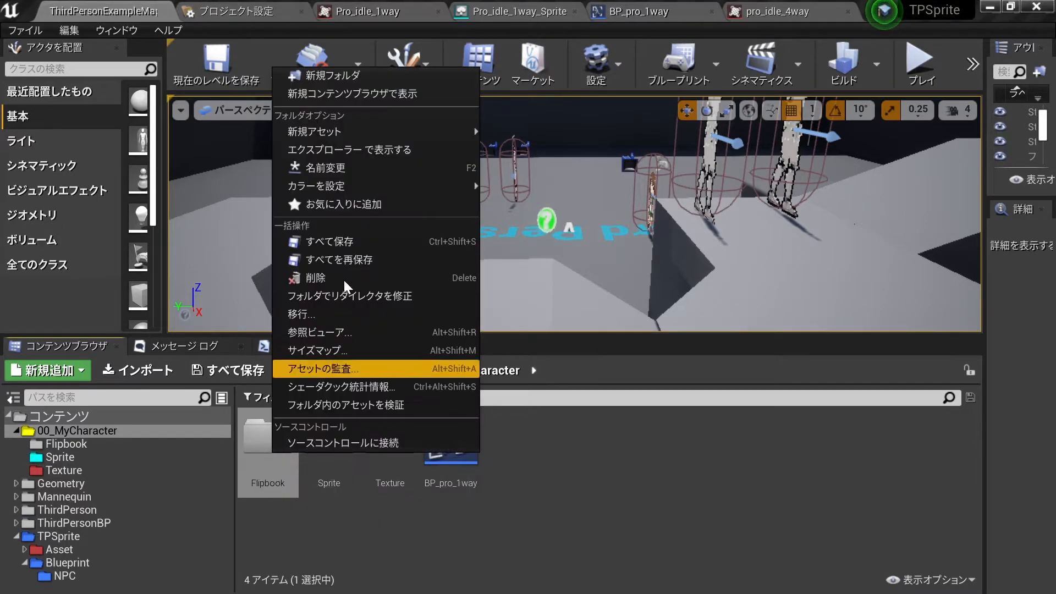
mouse_move(418, 186)
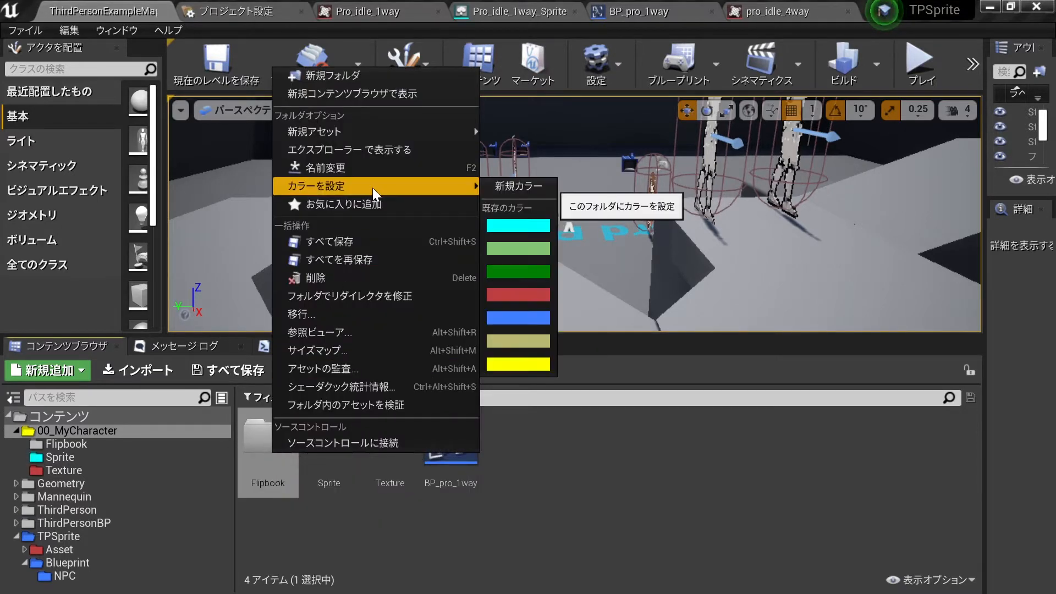
left_click(526, 252)
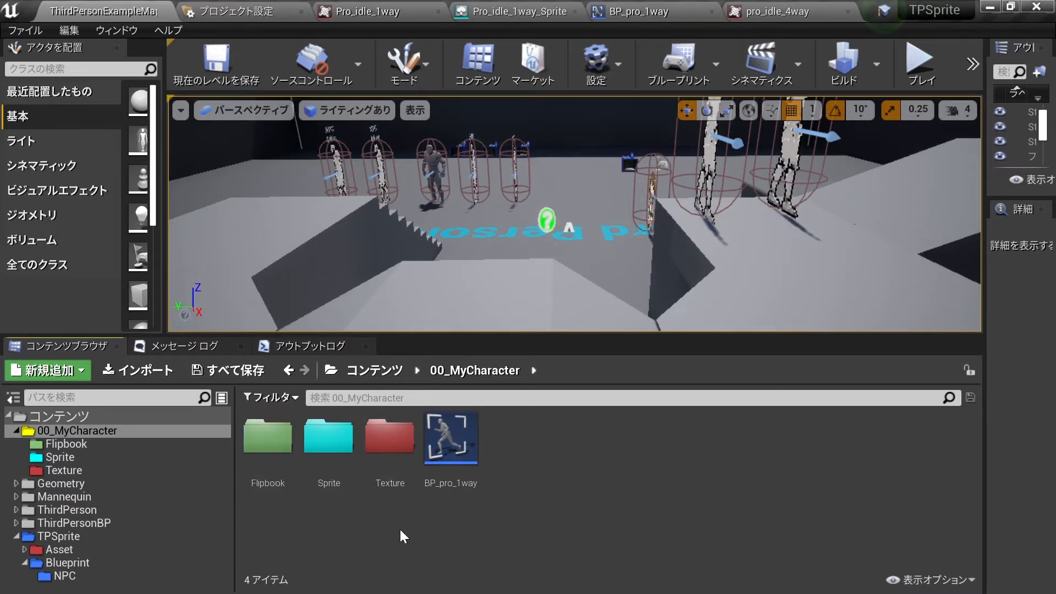
Step: Open sprite extraction for the pro_idle_4way texture in the Texture folder and examine the automatic sprite outlines
double_click(389, 446)
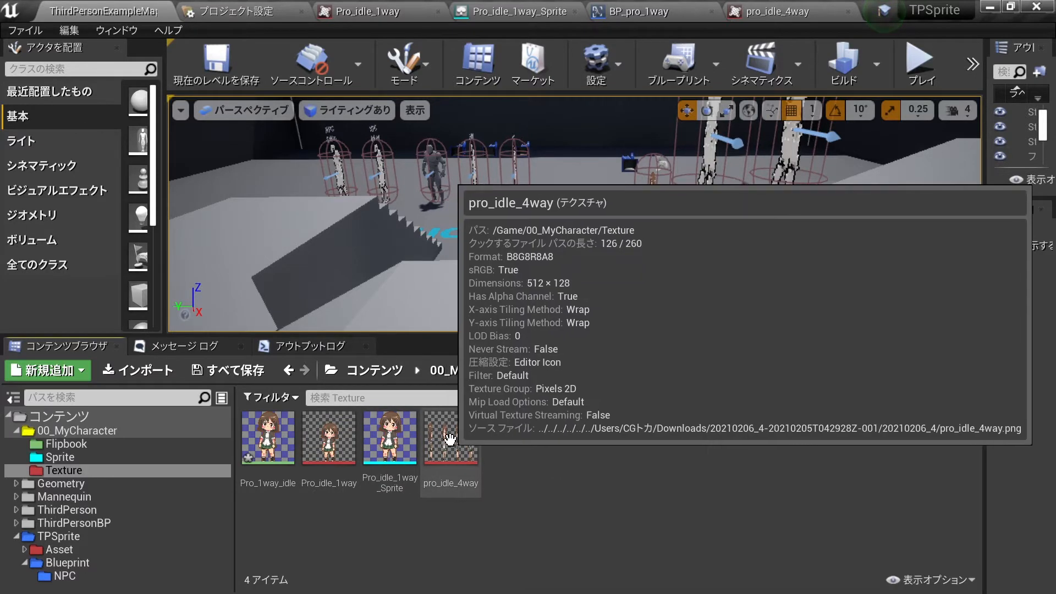
left_click(450, 440)
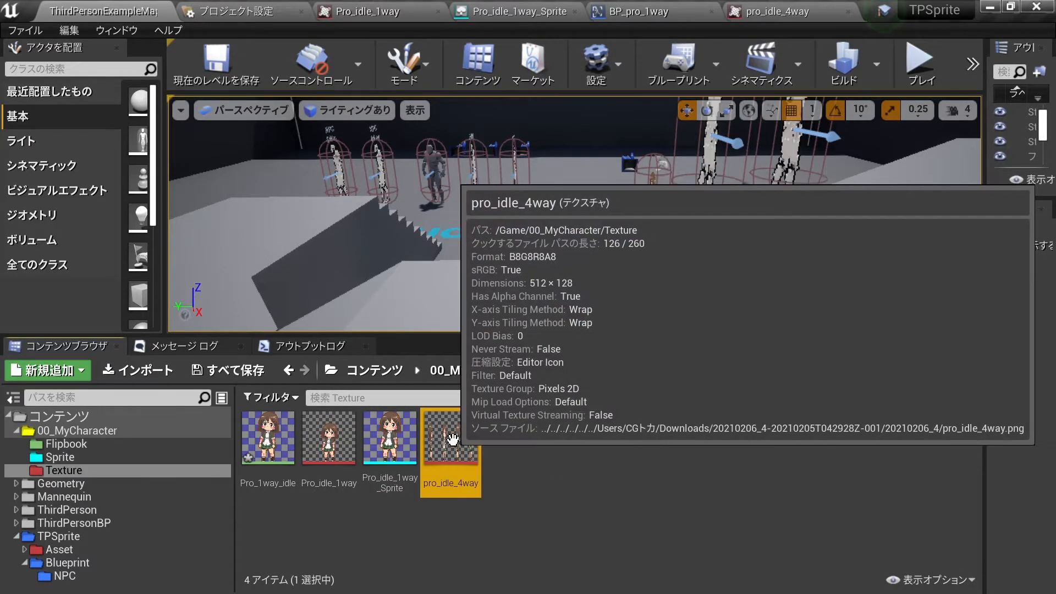
right_click(454, 441)
mouse_move(614, 107)
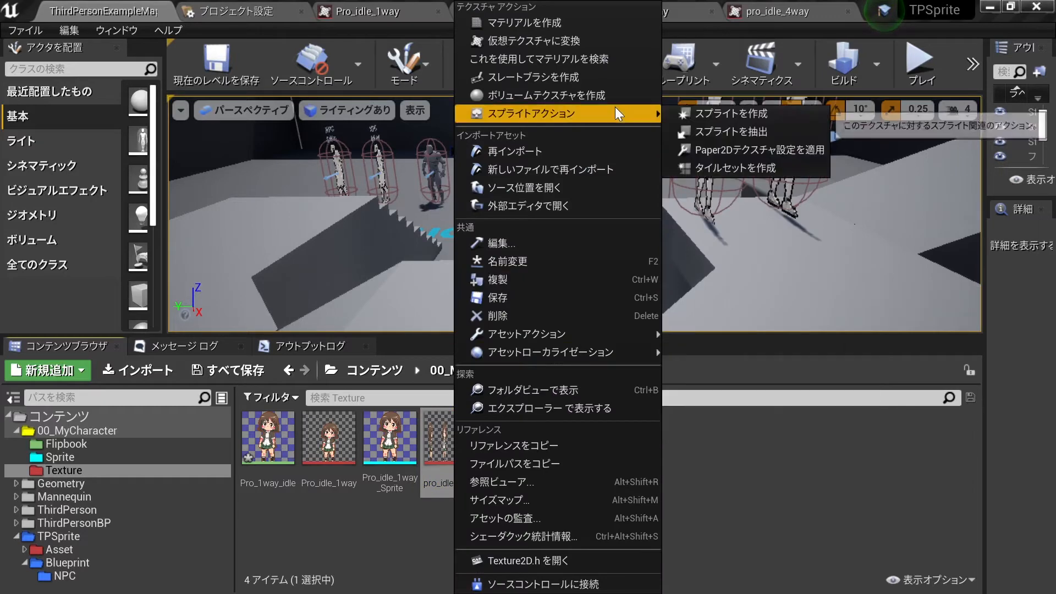
left_click(705, 135)
scroll(352, 252, "up", 4)
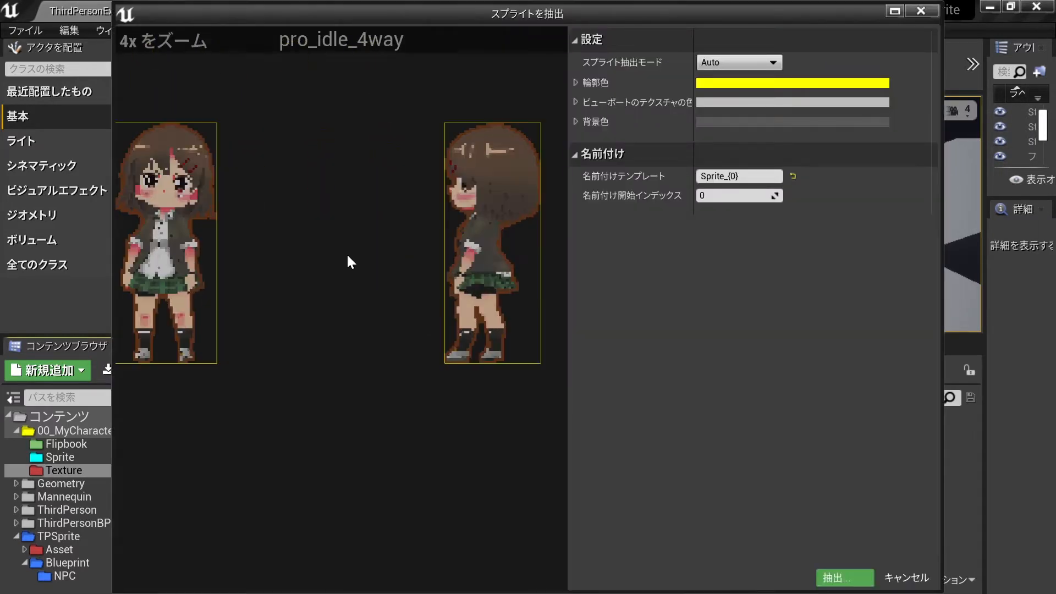
scroll(348, 257, "down", 4)
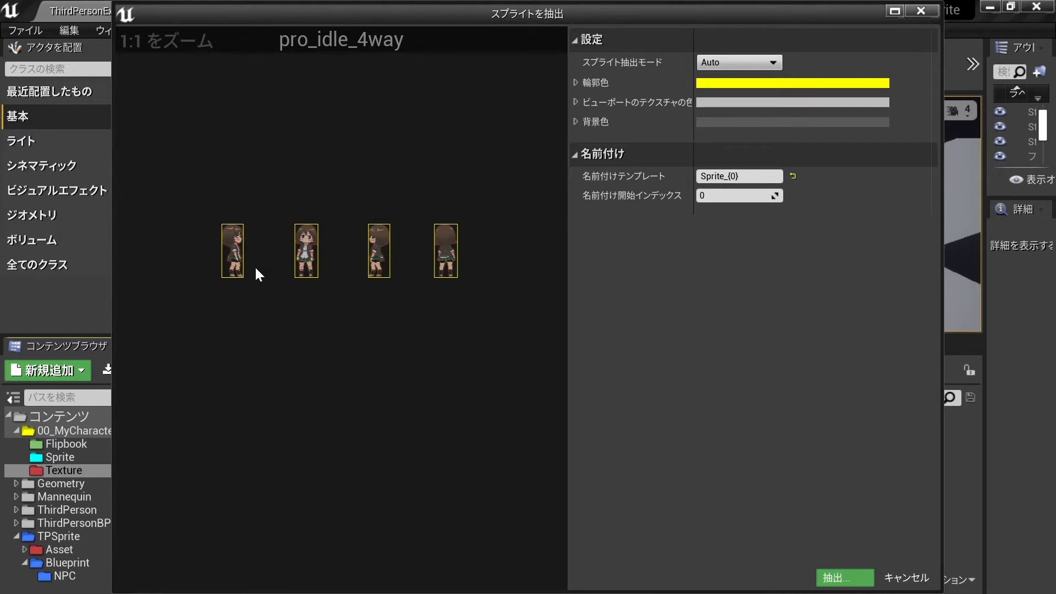
Step: Configure the sprite extraction with grid mode (グリッド), naming template {0} and a cell width of 128
left_click(738, 63)
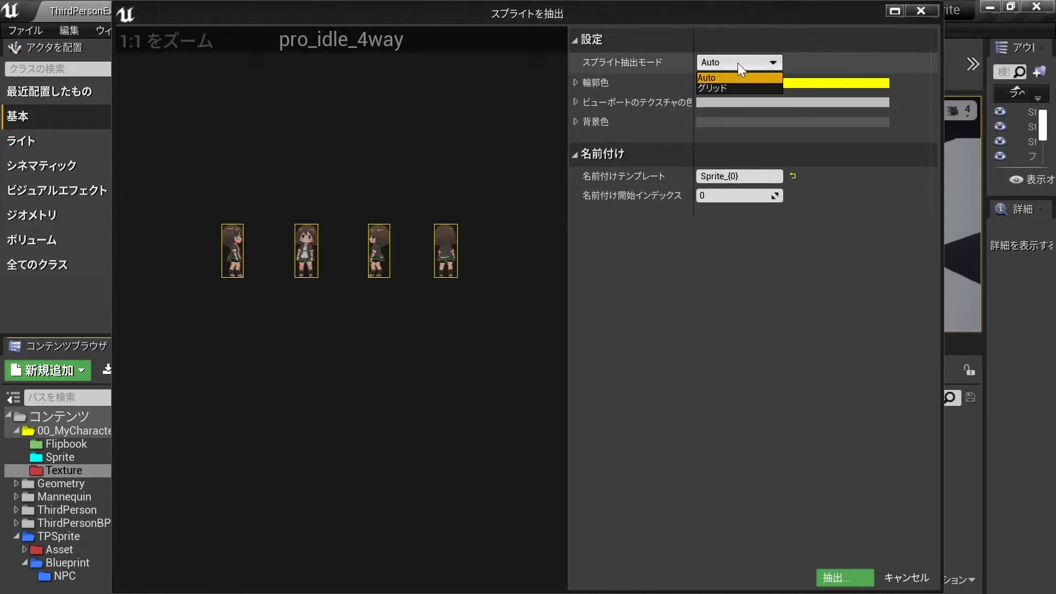
left_click(724, 87)
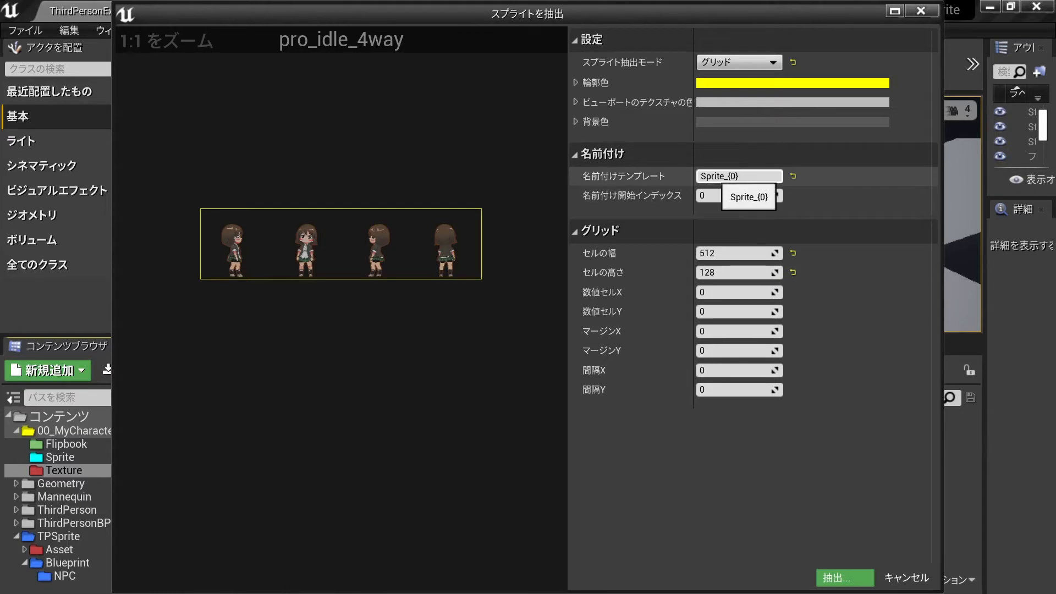
double_click(714, 177)
key("Delete")
key("Delete")
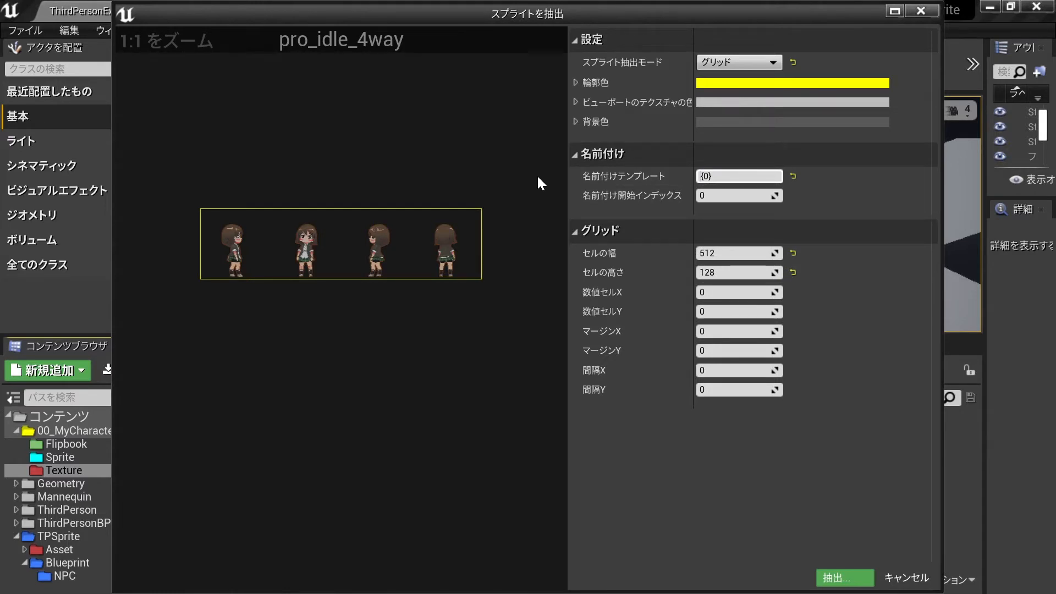
key("Return")
left_click(718, 254)
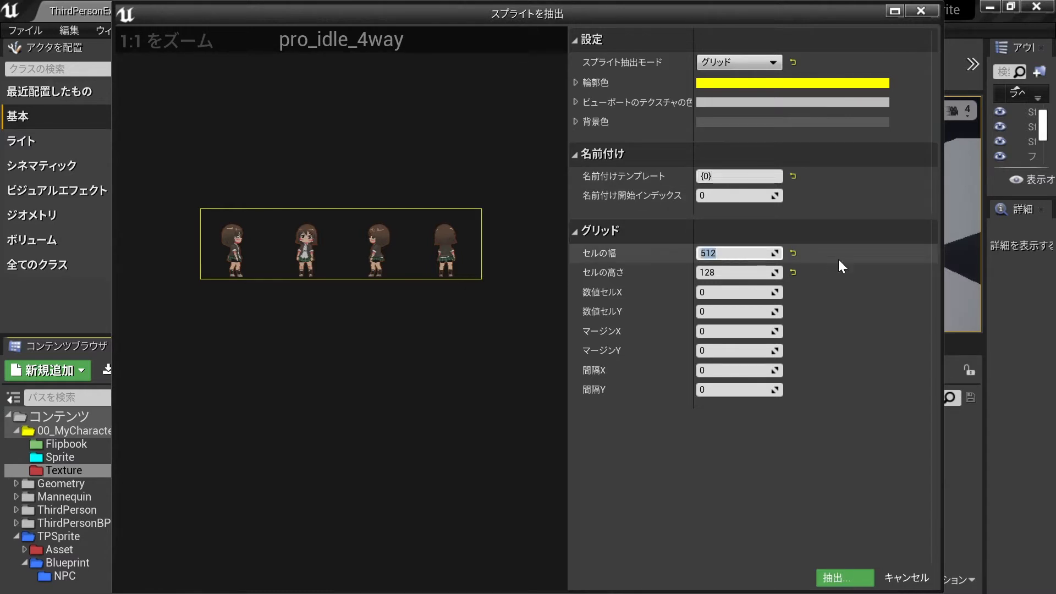
type("128")
key("Return")
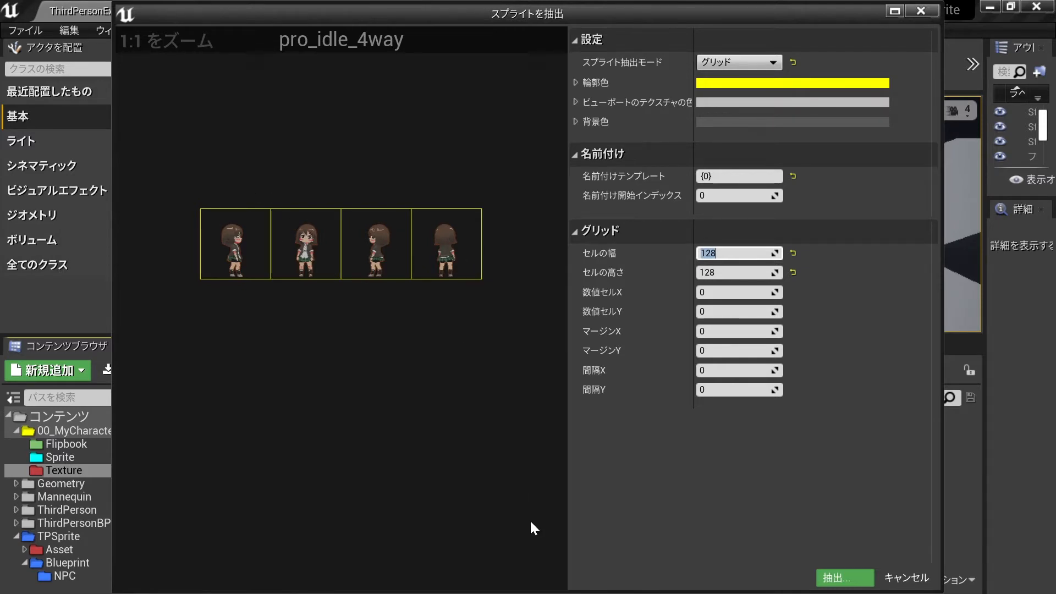
Step: Extract the four sprites from the texture, move them into the Sprite folder and open that folder
left_click(845, 576)
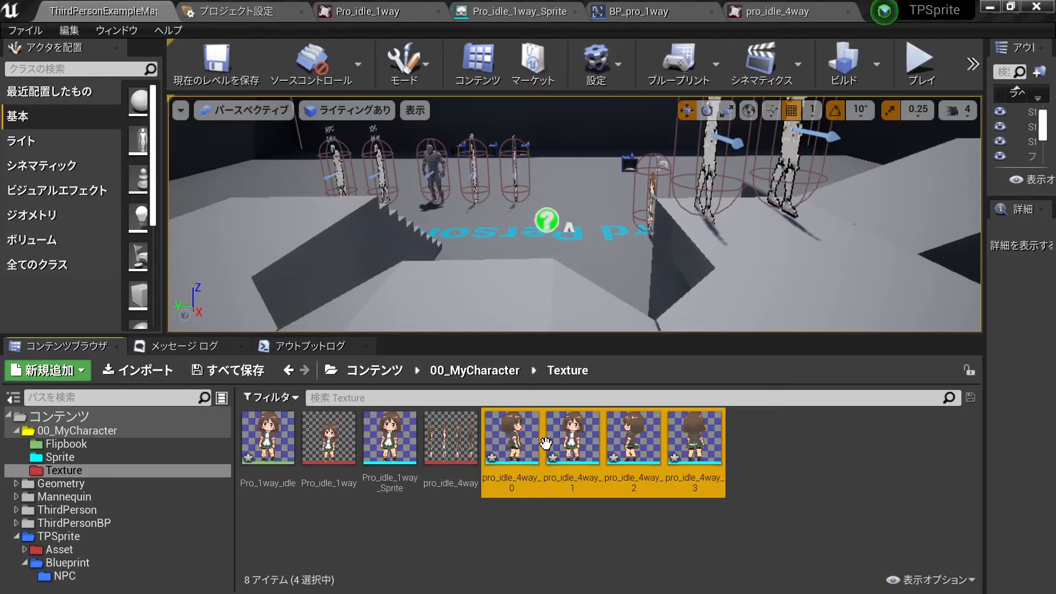
left_click_drag(522, 446, 45, 459)
left_click(79, 476)
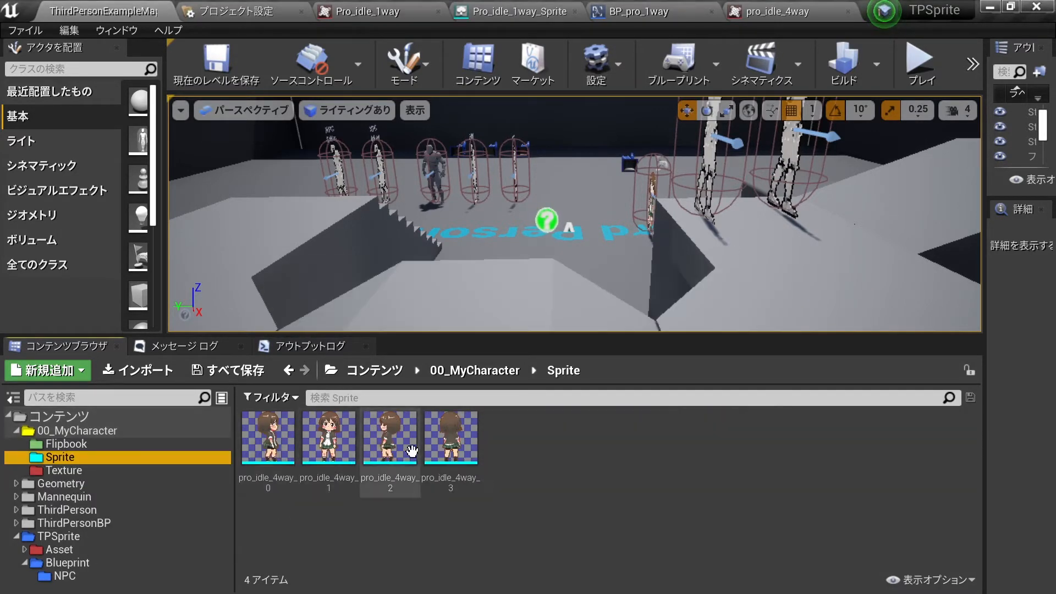
Step: Create a separate flipbook from each of the four pro_idle_4way sprites, 0 to 3
right_click(268, 450)
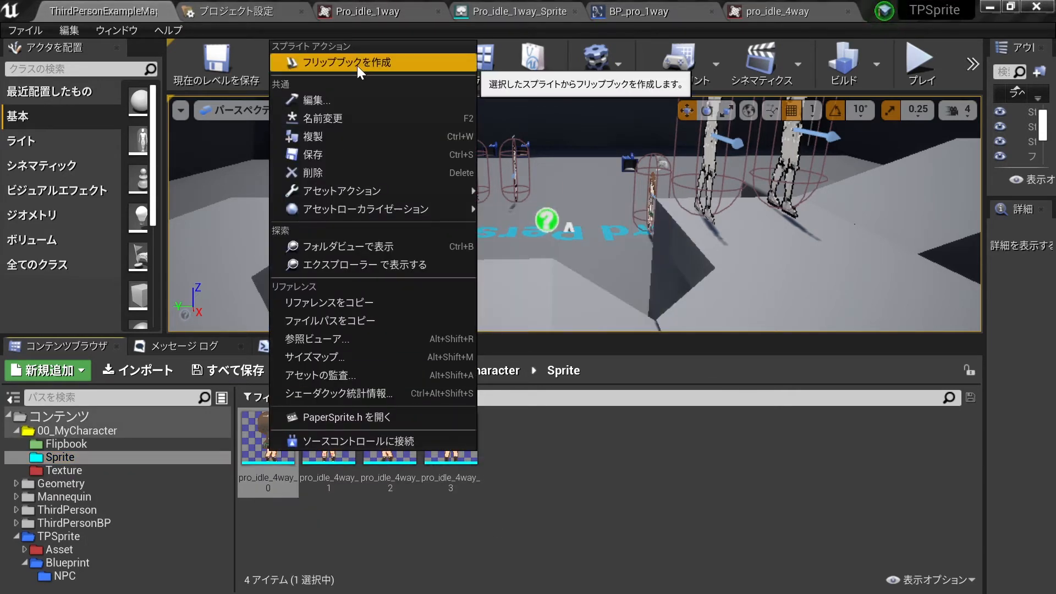
left_click(262, 448)
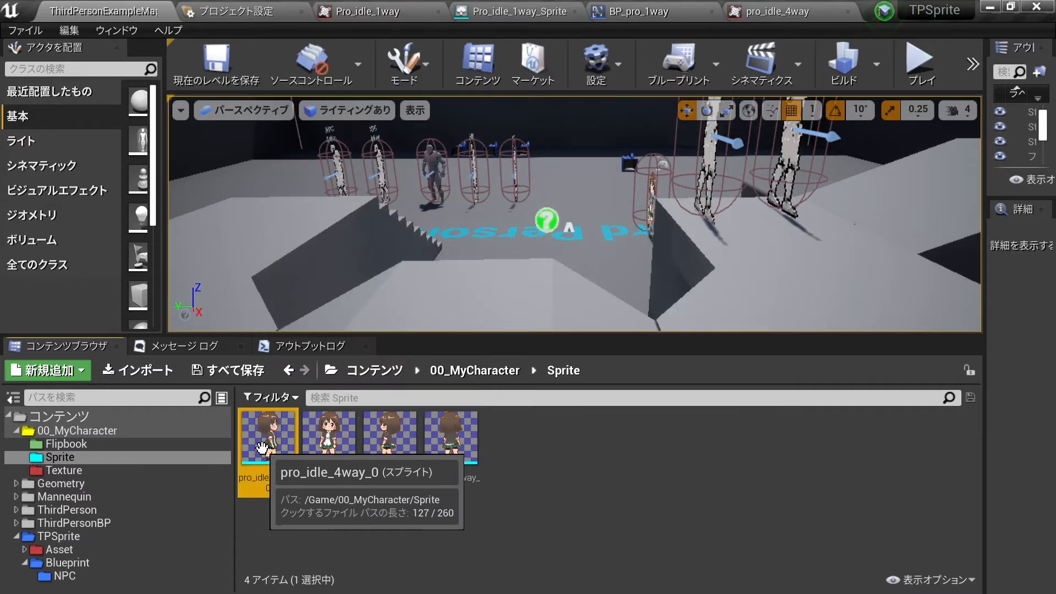
right_click(262, 448)
left_click(292, 53)
right_click(394, 434)
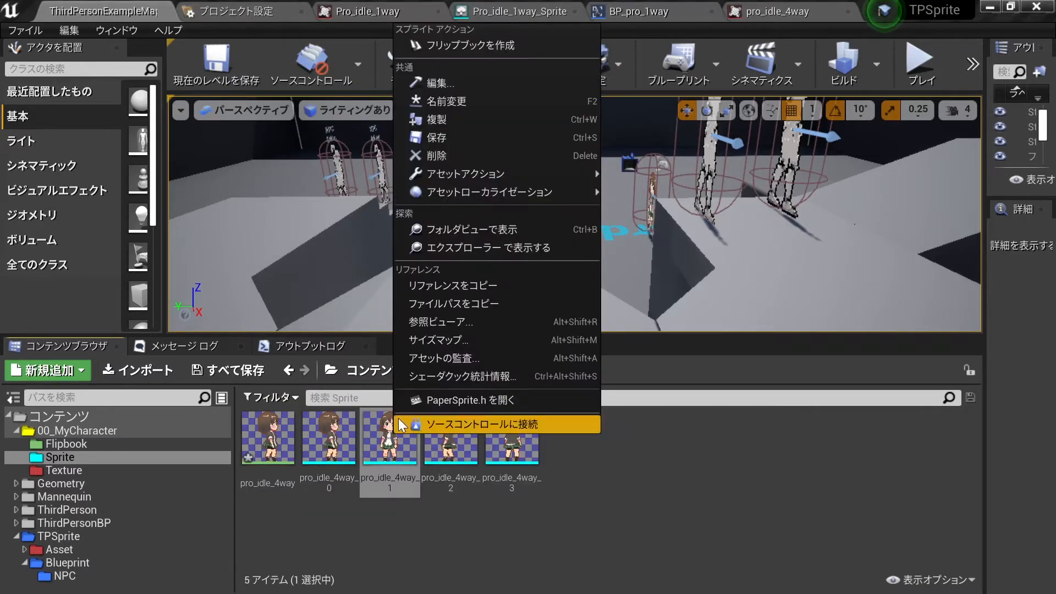
left_click(556, 46)
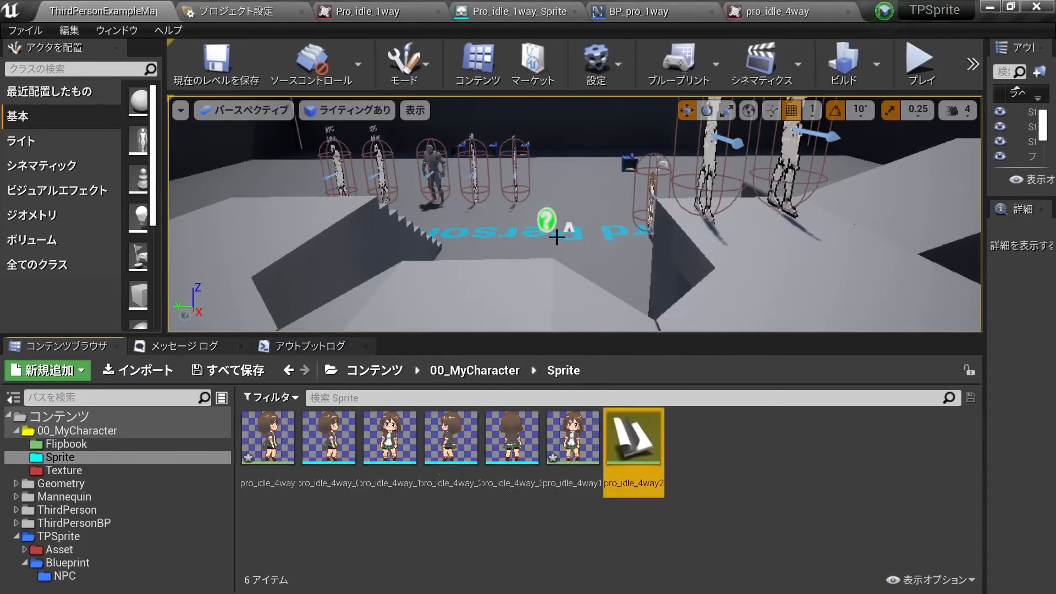
right_click(511, 437)
left_click(606, 65)
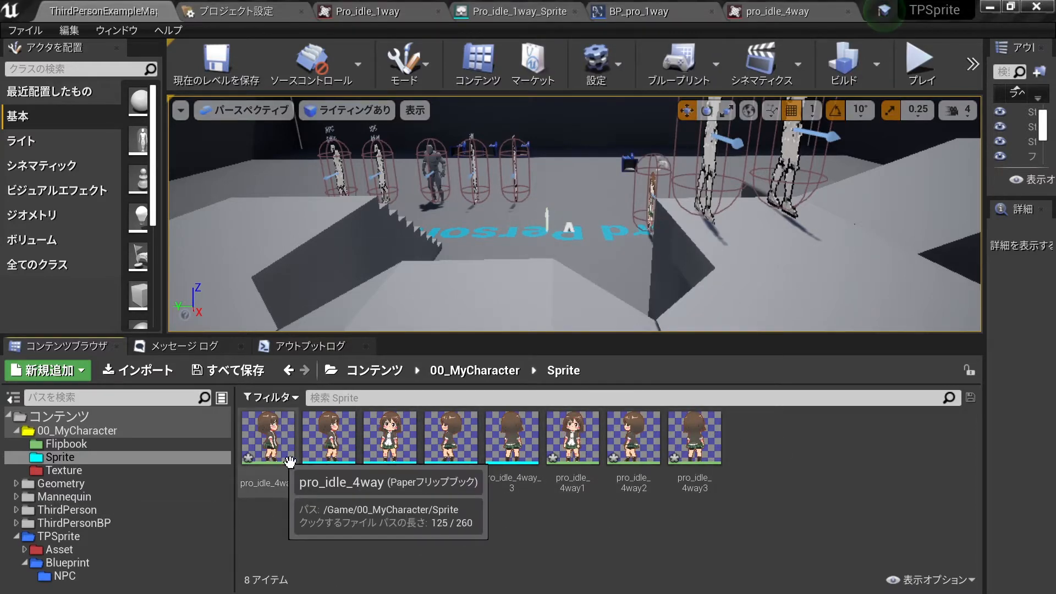
Step: Rename the first flipbook as pro_000_idle_4way and the pro_idle_4way1 flipbook as pro_100_idle_4way1
left_click(281, 479)
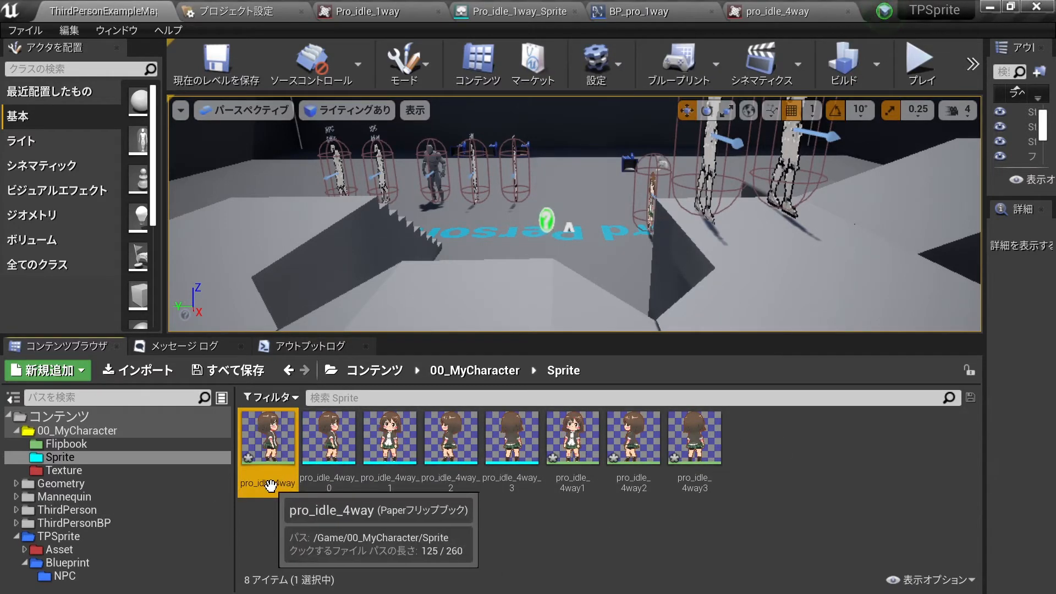
left_click(284, 483)
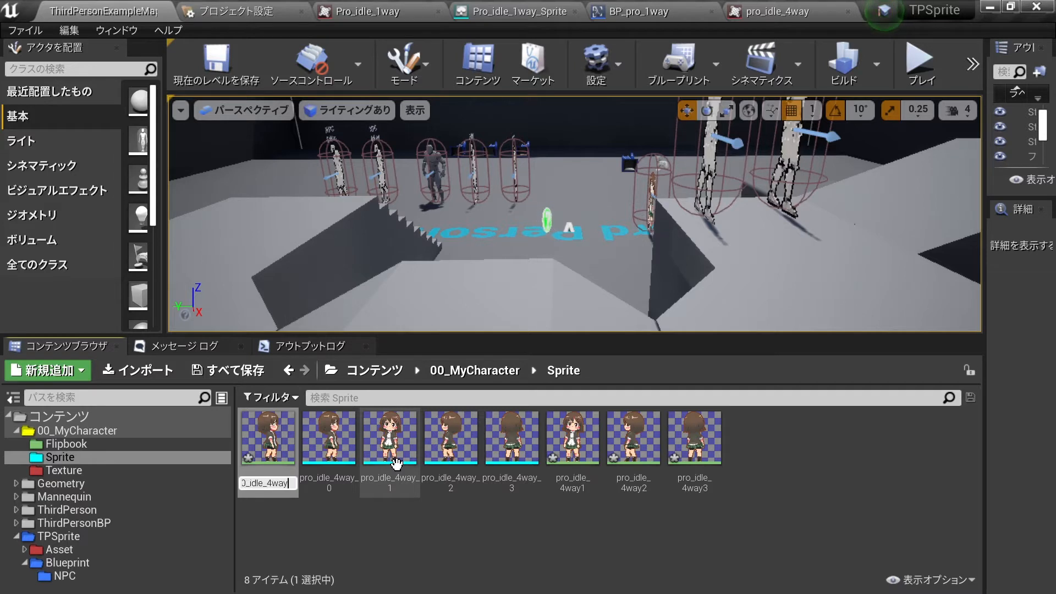
key("Return")
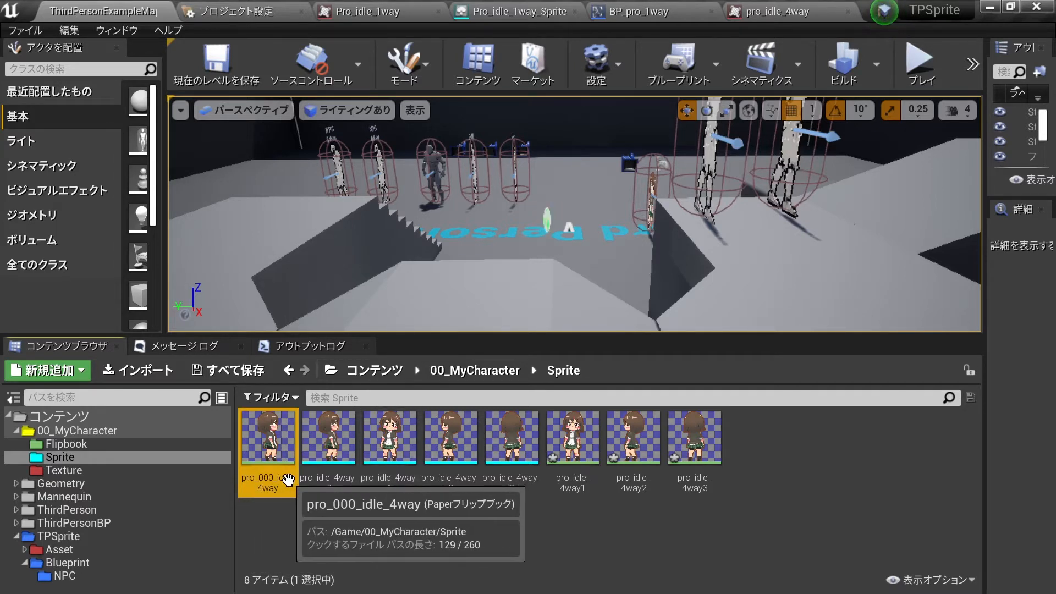
left_click(569, 468)
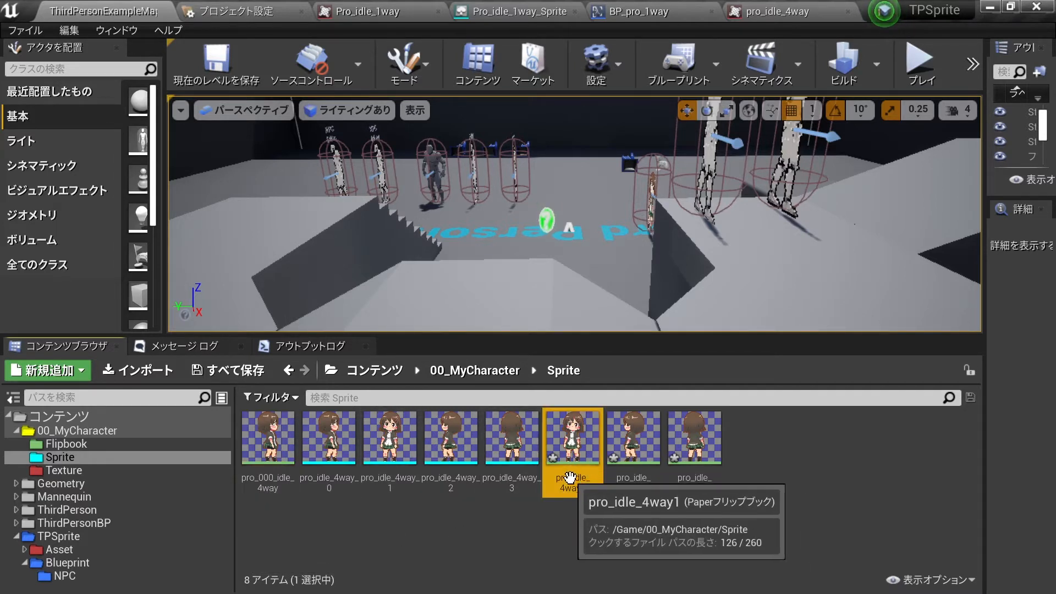
key("F2")
left_click(551, 483)
type("_100")
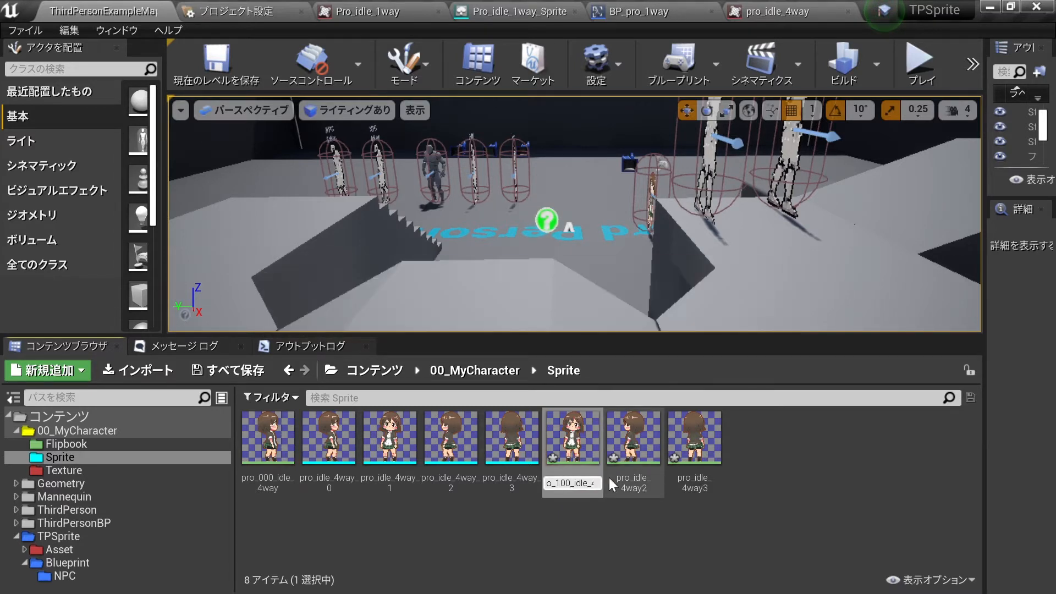
key("Return")
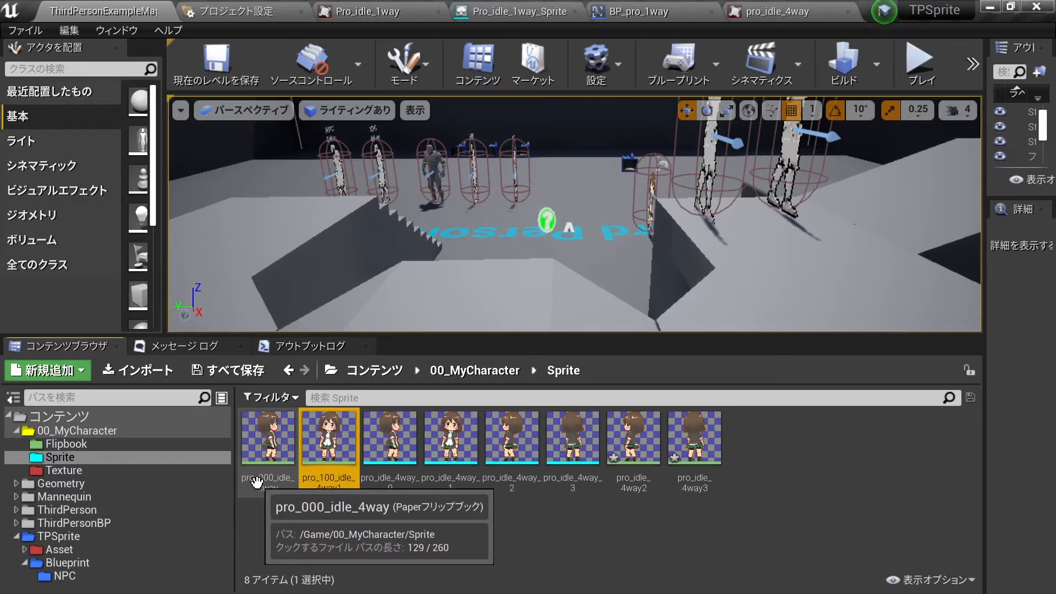
Step: Rename the pro_idle_4way2 flipbook as pro_200_idle_4way2 and pro_idle_4way3 as pro_300_idle_4way3
left_click(633, 476)
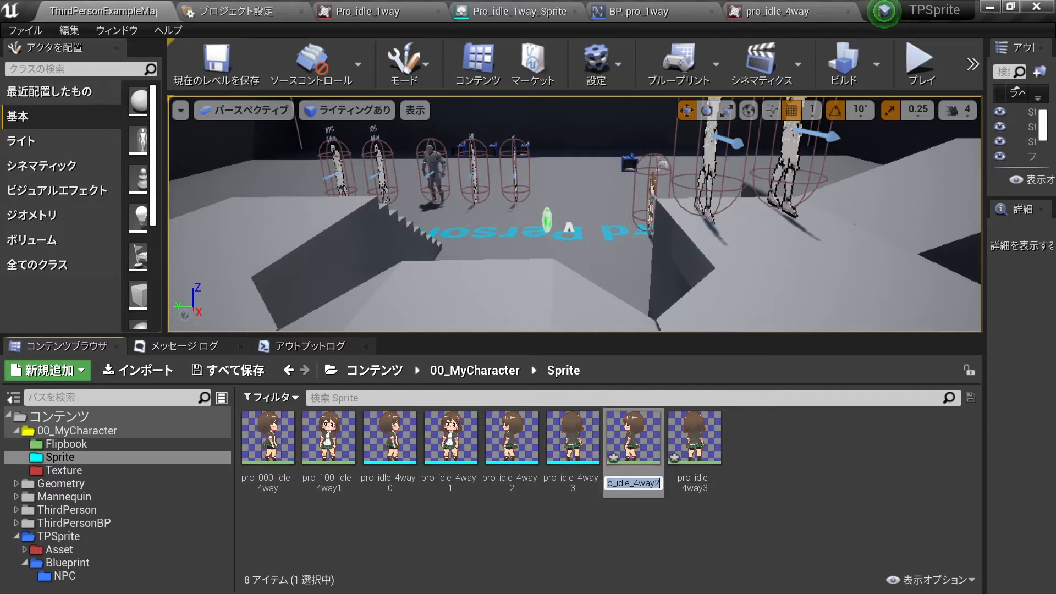
left_click(633, 478)
left_click(613, 483)
type("_2")
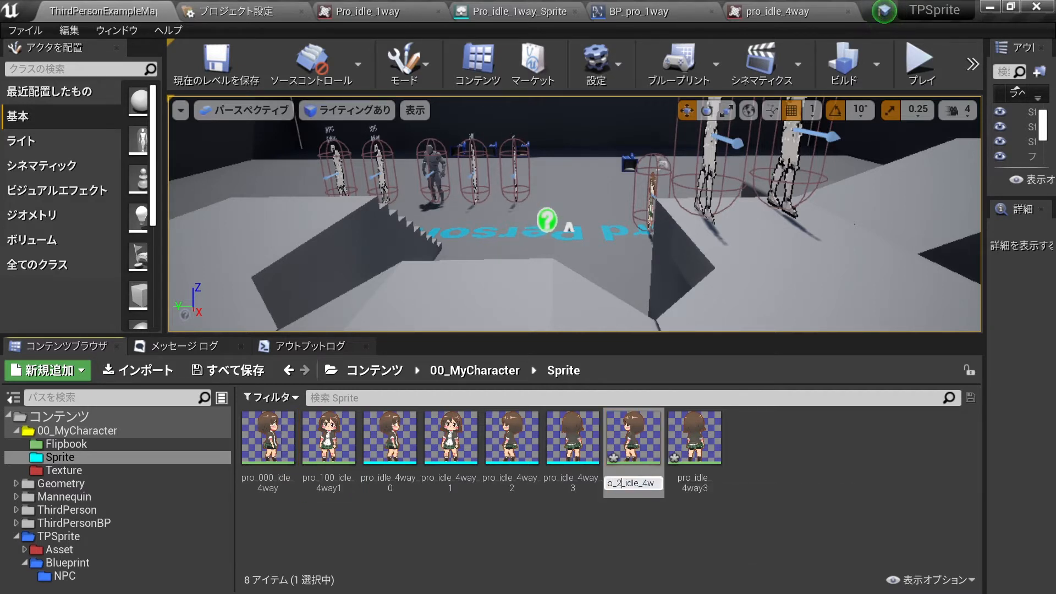
type("00")
key("Return")
left_click(699, 476)
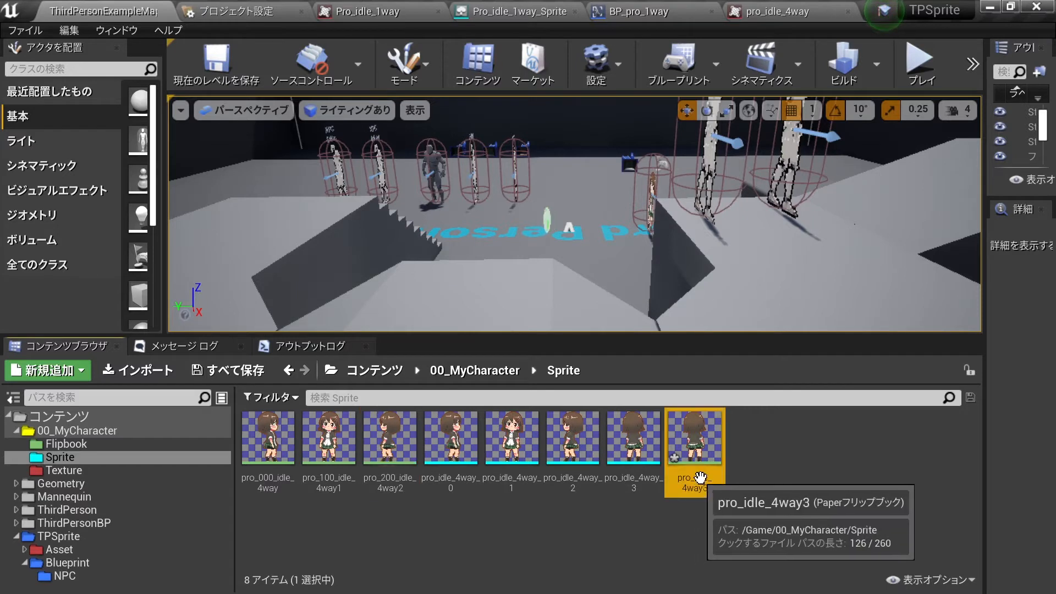
left_click(700, 477)
type("_300")
key("Return")
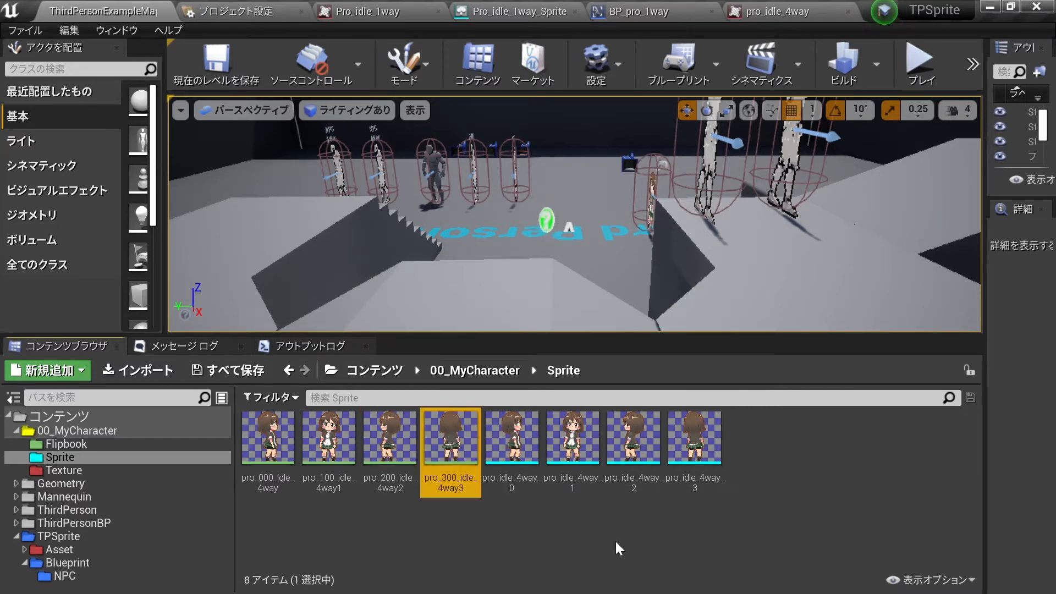
Step: Review the names and order of the four renamed flipbooks, from pro_000_idle_4way to pro_300_idle_4way3
left_click(555, 514)
left_click(270, 485)
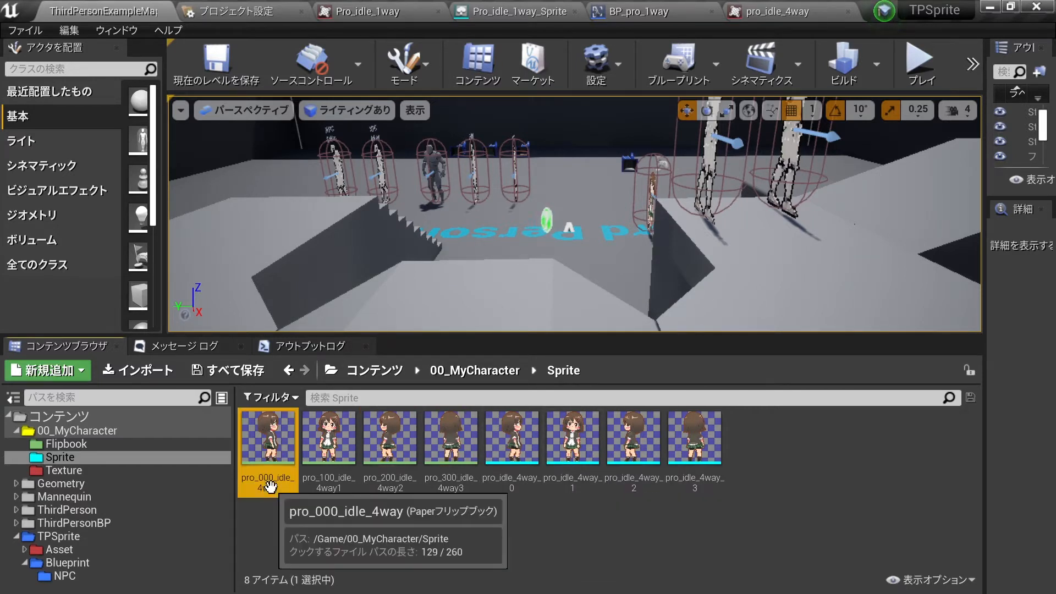
left_click(322, 487)
left_click(390, 486)
left_click(454, 485)
left_click(338, 513)
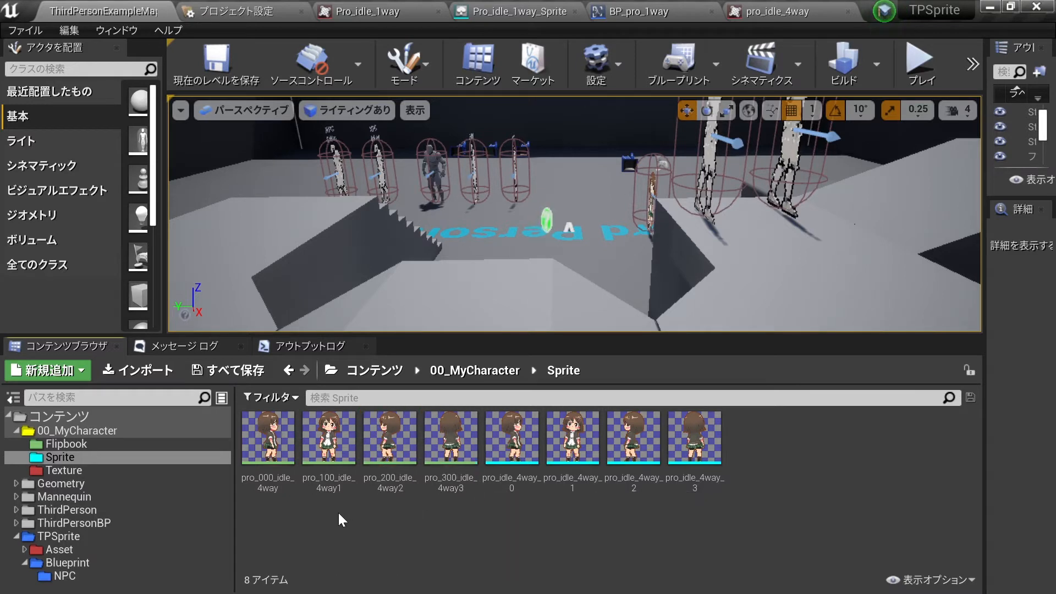
left_click(265, 487)
left_click(324, 485)
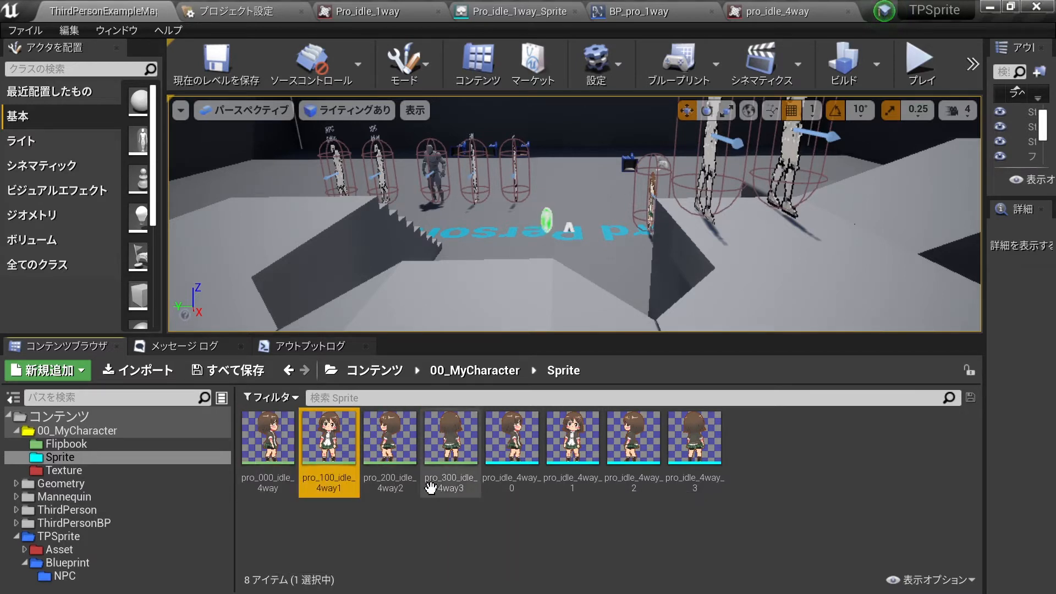
left_click(391, 485)
left_click(455, 486)
left_click(504, 515)
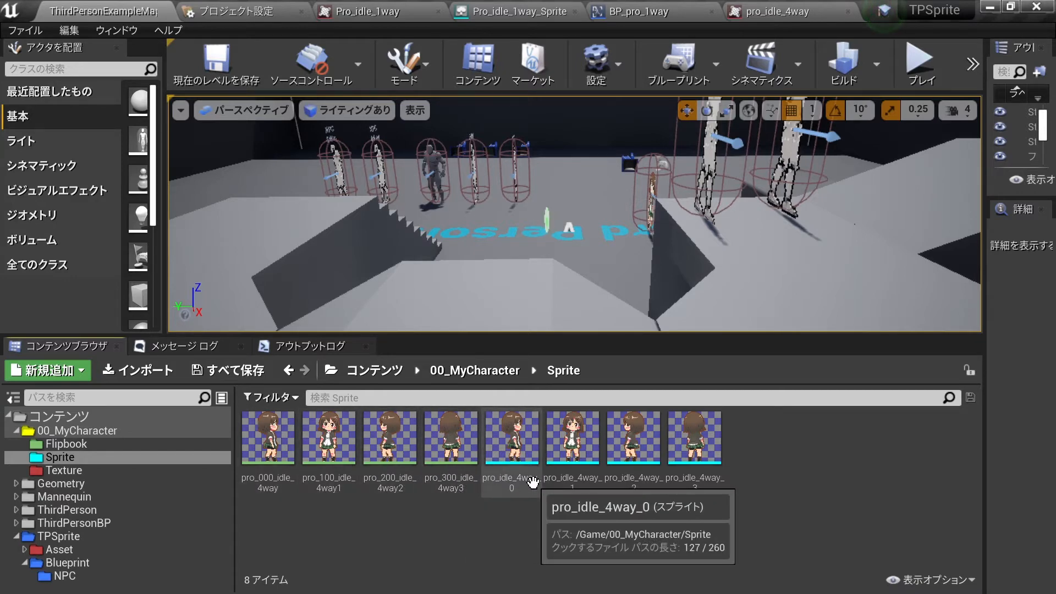
Step: Open the pro_idle_4way_0 sprite and set its Pivot Mode to Bottom Center
left_click(525, 448)
double_click(525, 448)
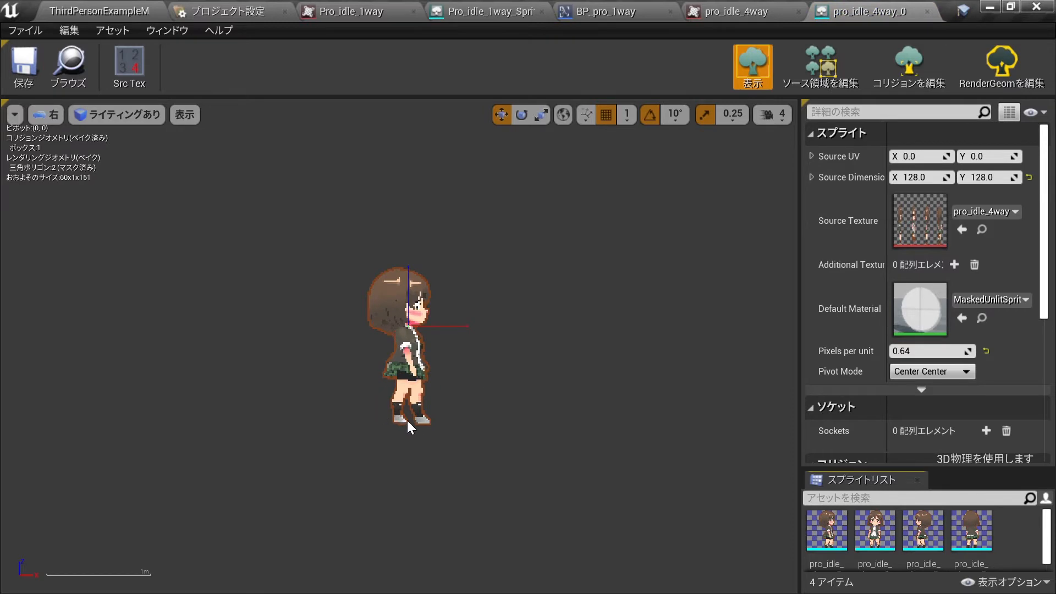
left_click(930, 372)
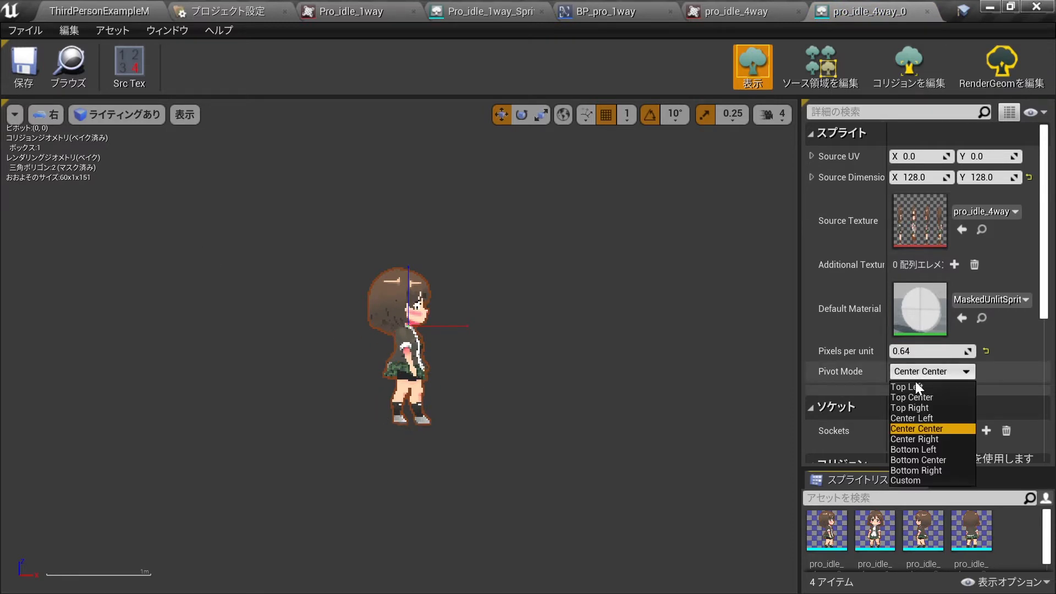
left_click(941, 460)
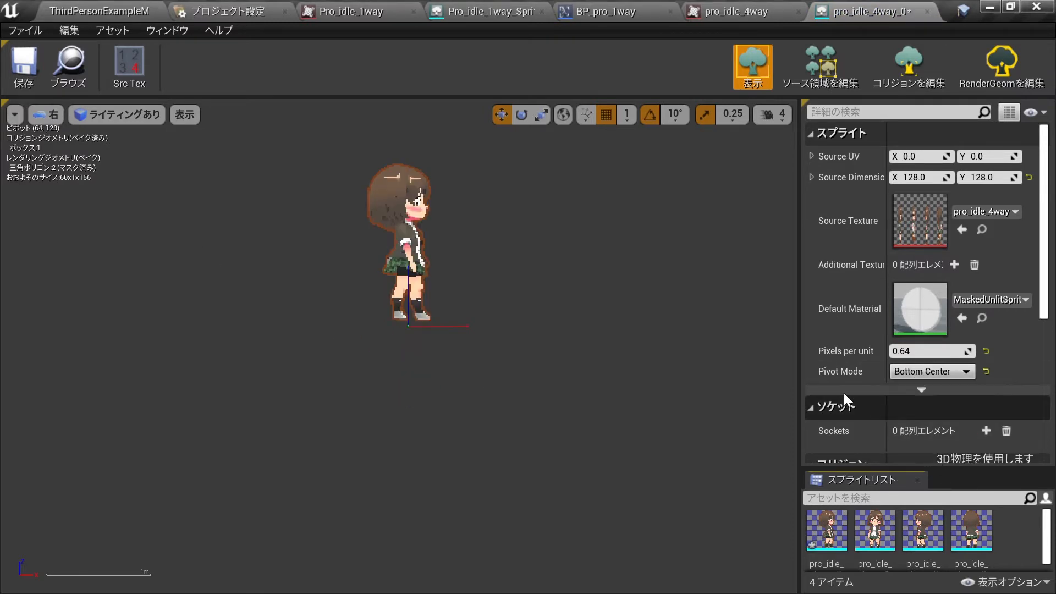
Step: Switch the pro_idle_4way_0 sprite's Pivot Mode to Custom, set the Custom Pivot Point Y to 125 and save the sprite
left_click(930, 371)
left_click(907, 480)
scroll(479, 385, "up", 3)
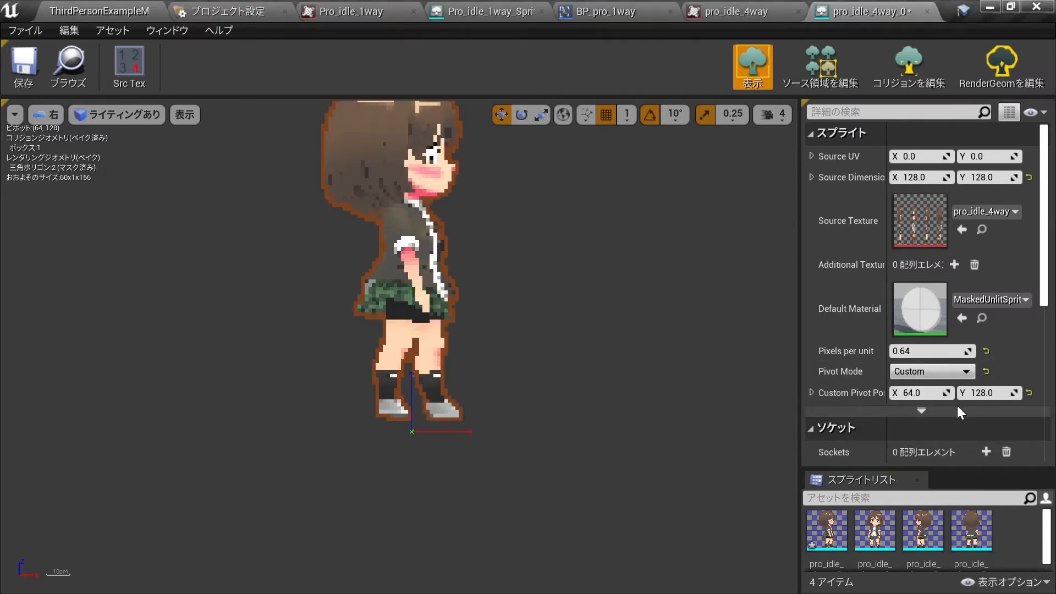
left_click(984, 393)
type("125")
key("Return")
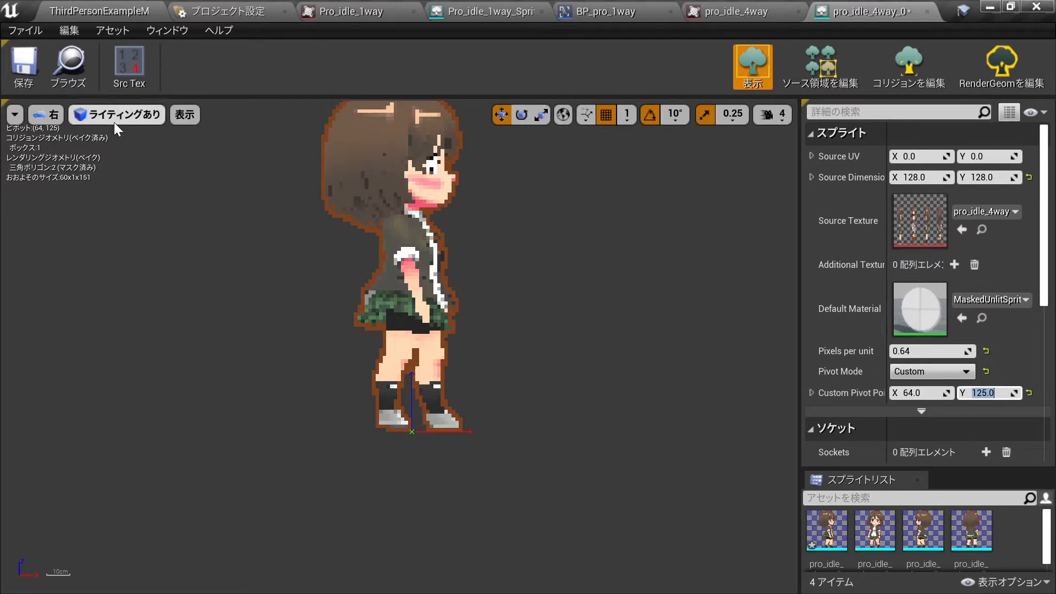
left_click(25, 65)
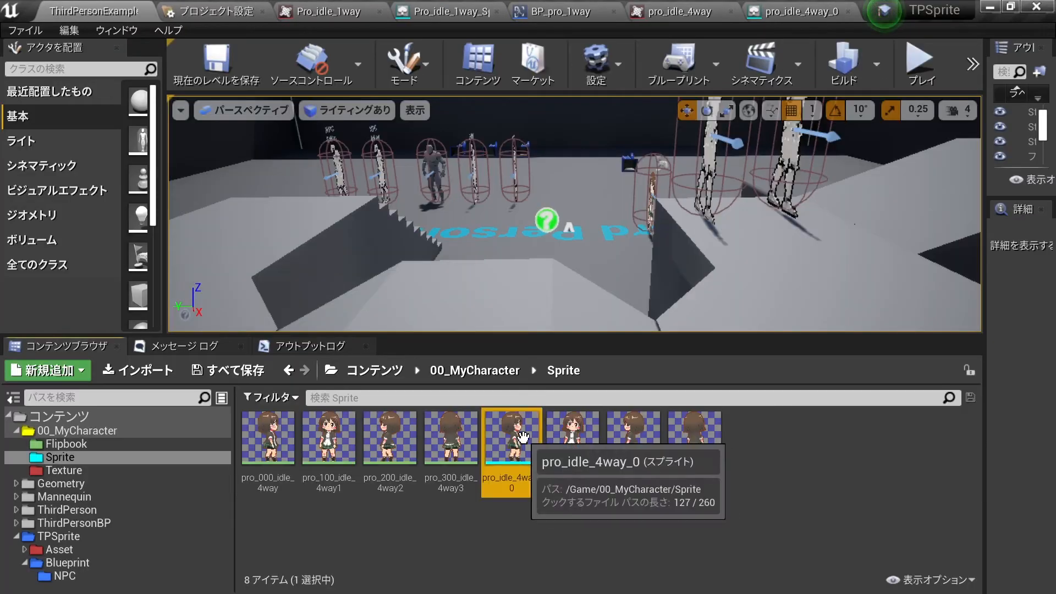
Step: Open sprites pro_idle_4way_0 to 3 together for bulk editing in the property matrix and set their Pivot Mode to Bottom Center
left_click(687, 437, "shift")
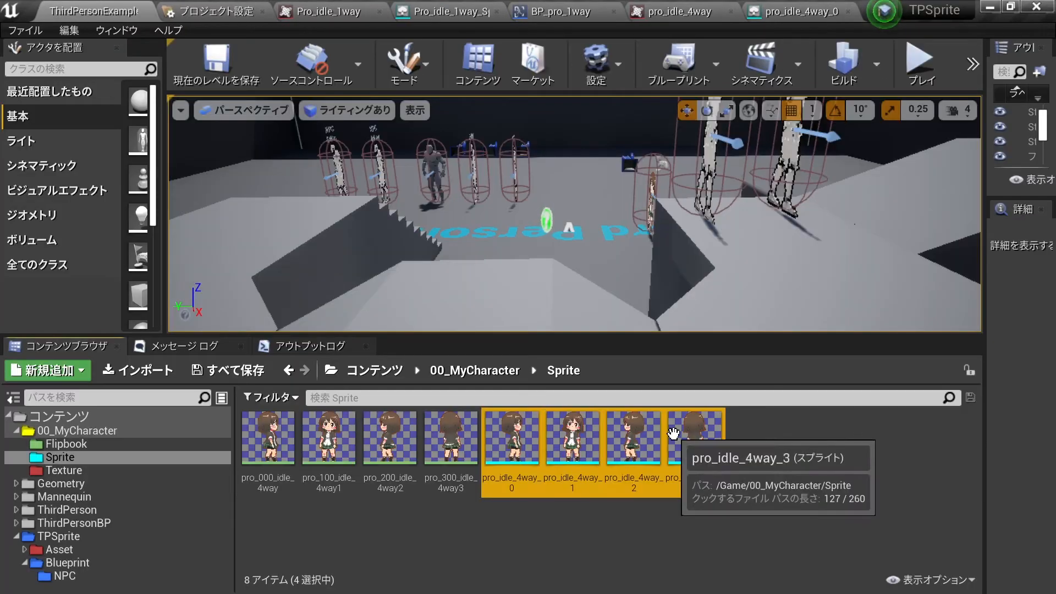
right_click(687, 437)
mouse_move(773, 173)
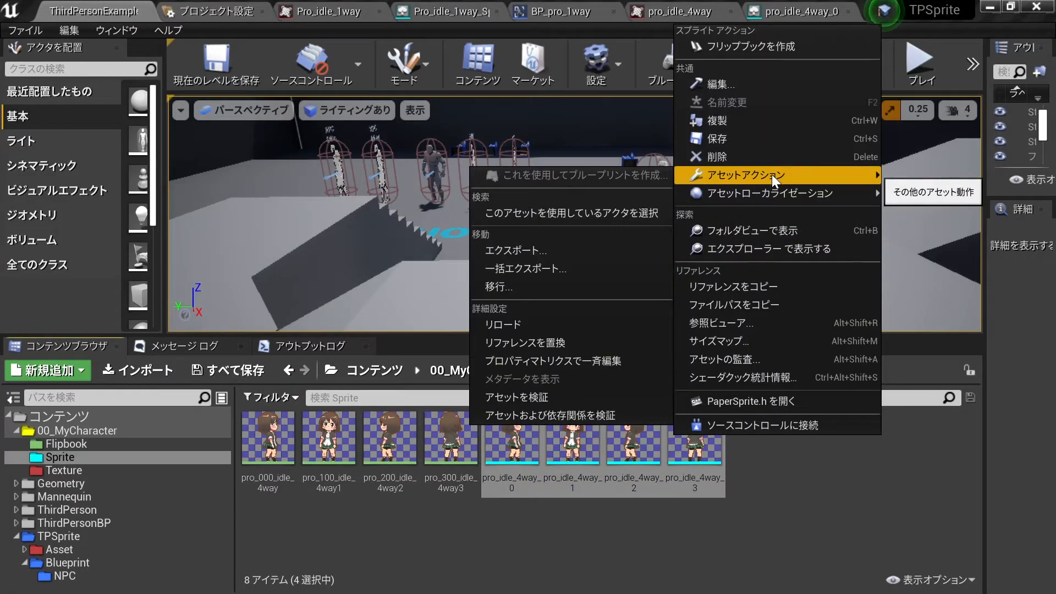
left_click(597, 365)
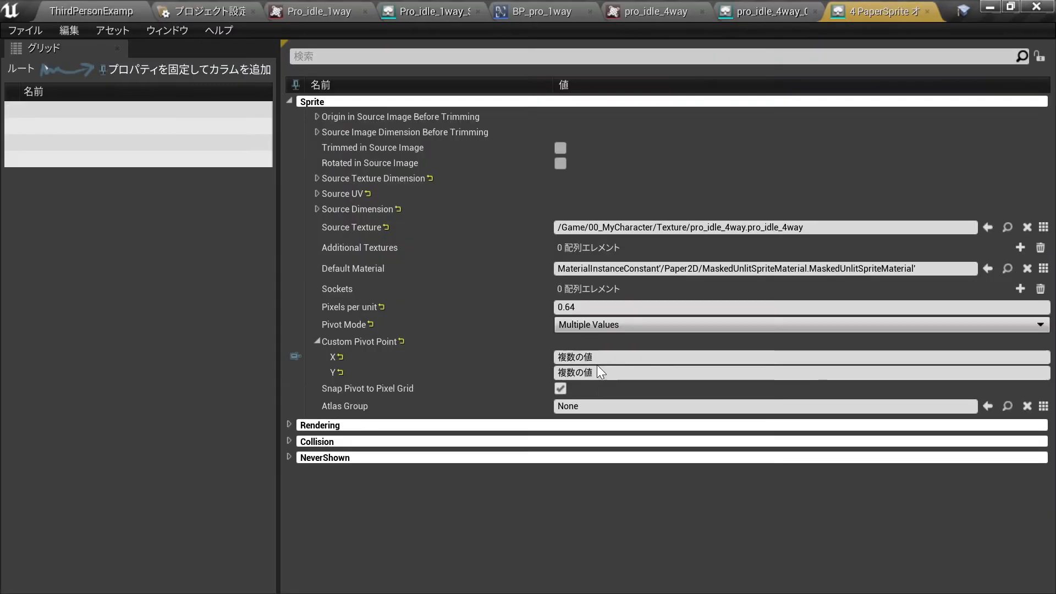
left_click(593, 324)
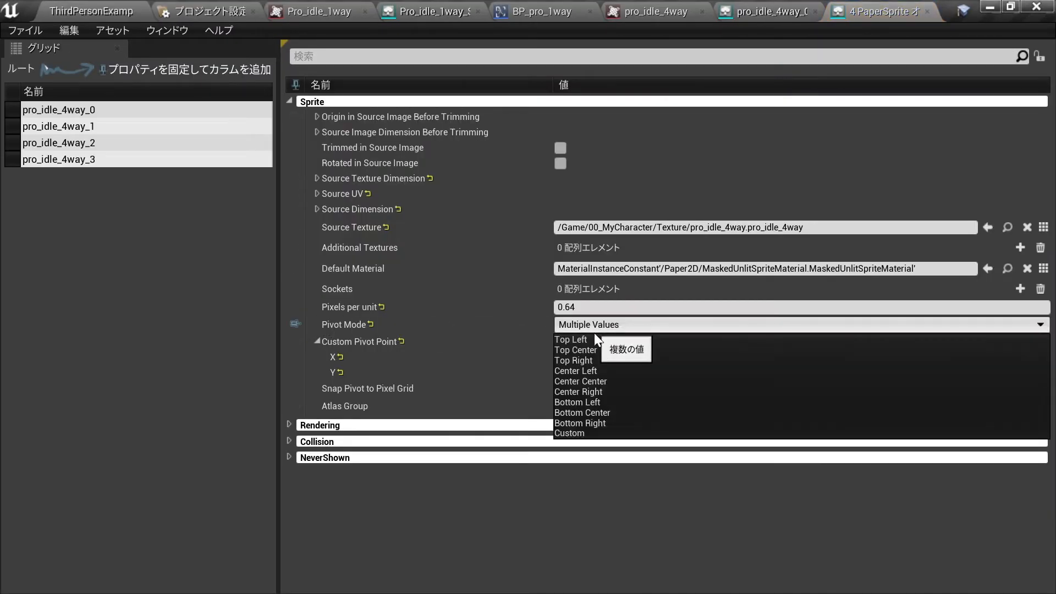
left_click(571, 414)
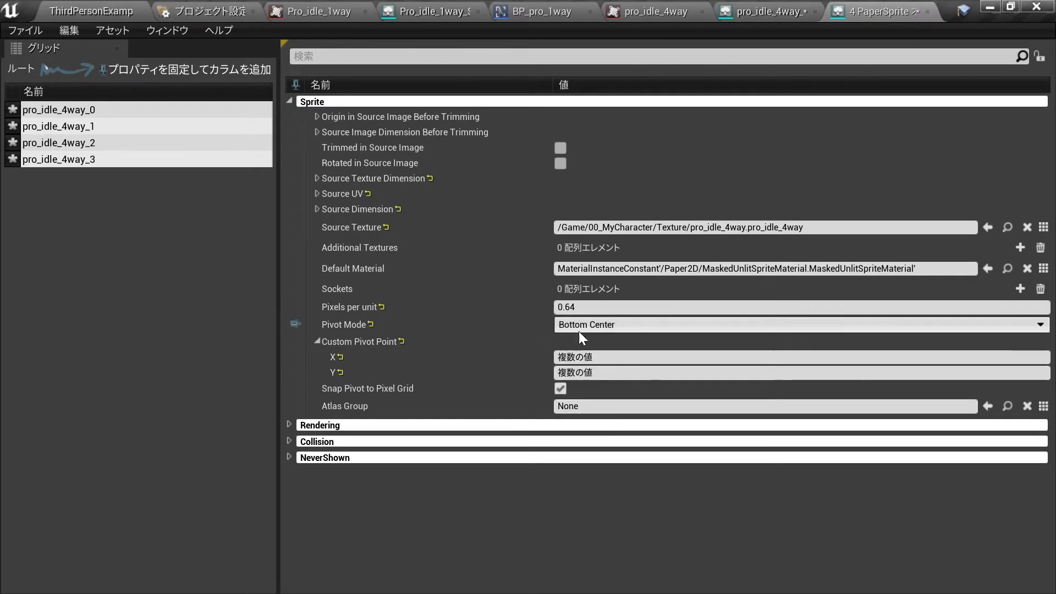
Step: Change the four sprites' Pivot Mode to Custom and set their Custom Pivot Point Y to 125.0
left_click(571, 329)
left_click(572, 434)
left_click(626, 373)
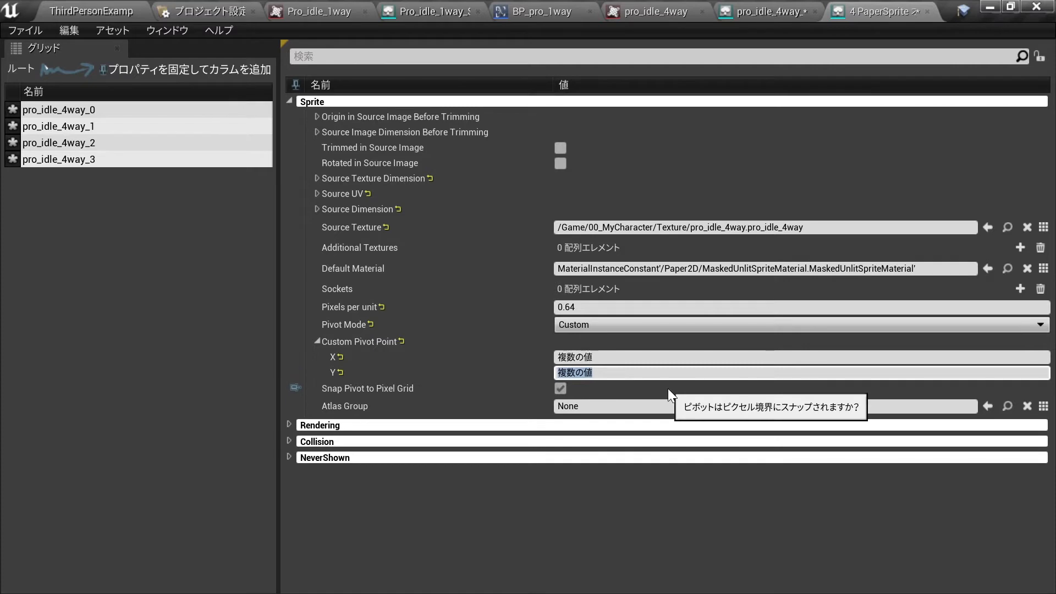
type("125.0")
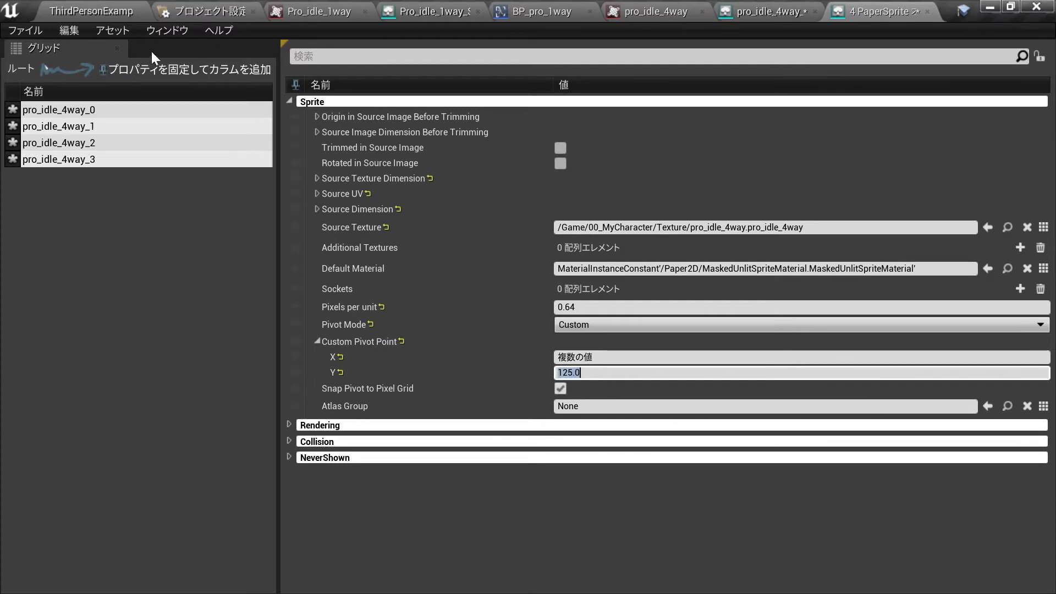
Step: Open the pro_idle_4way_1 sprite from the Sprite folder and check the pivot position at the character's feet
left_click(71, 15)
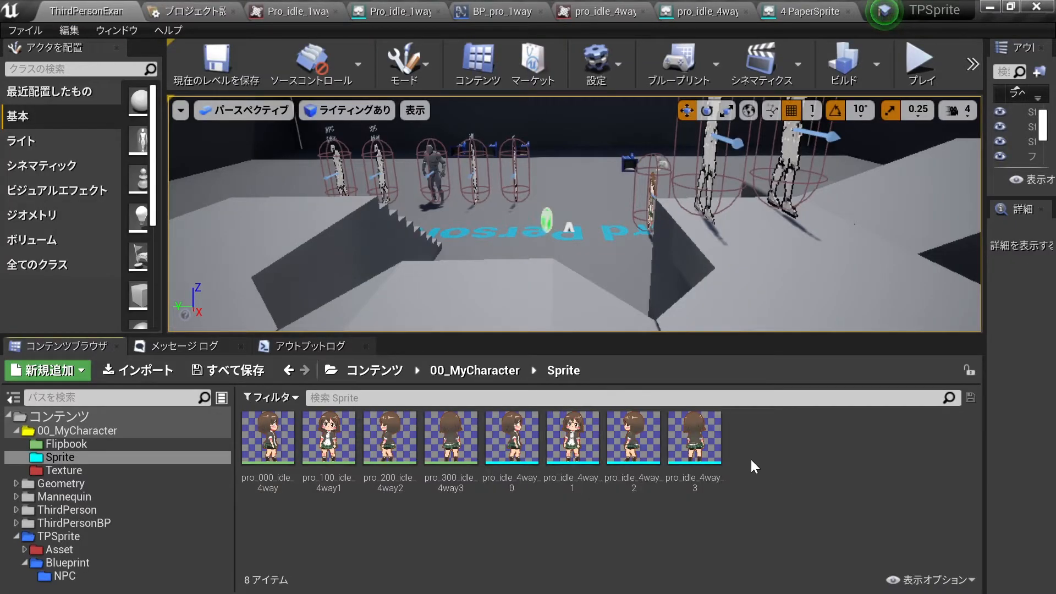
double_click(451, 421)
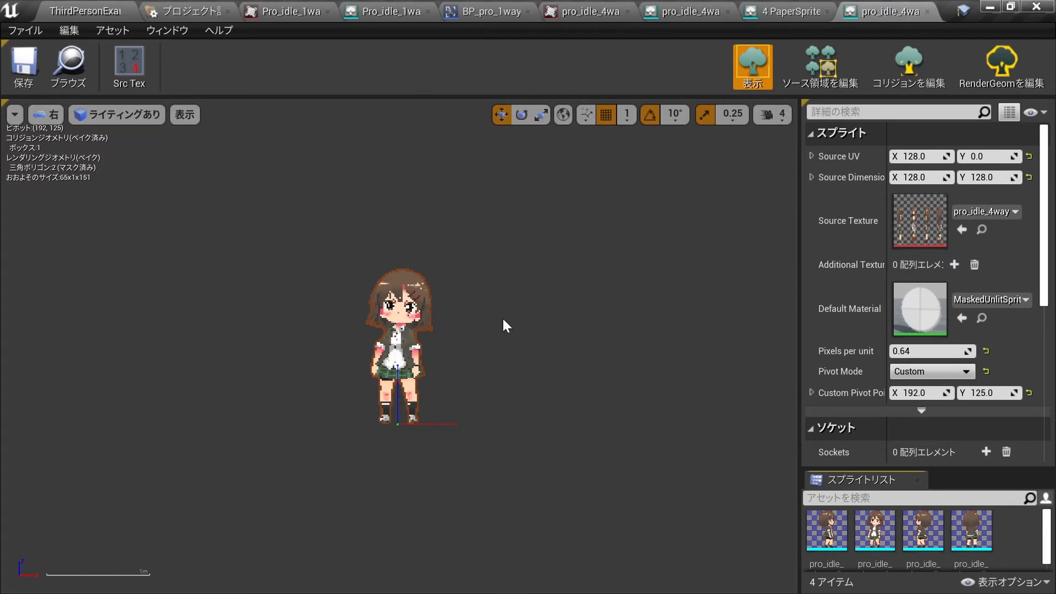
scroll(503, 320, "up", 5)
left_click(110, 11)
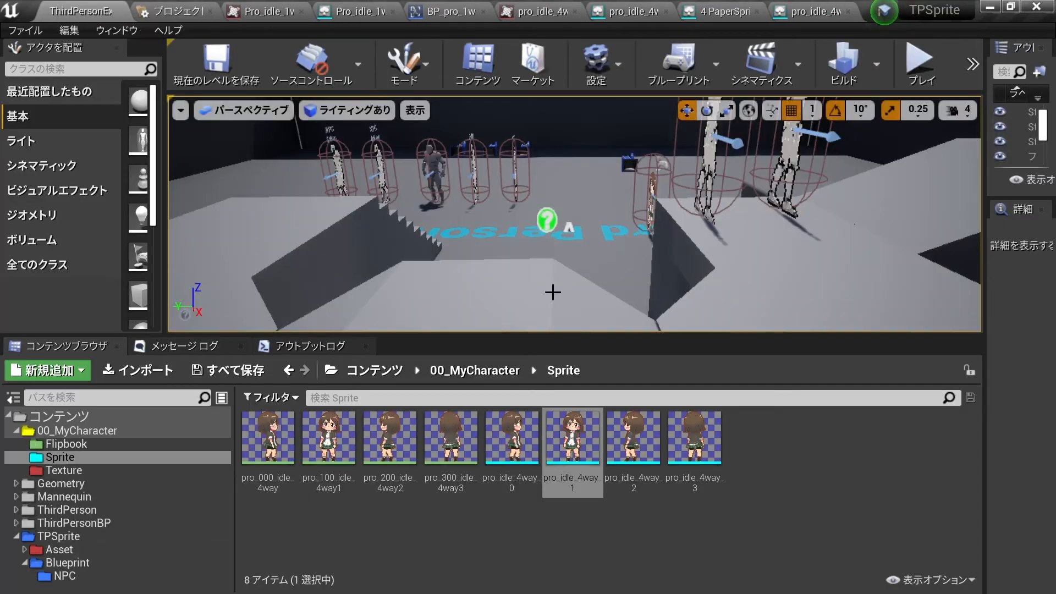
Step: Reopen the four pro_idle_4way sprites in the property matrix to review their shared pivot settings
left_click(511, 440)
left_click(684, 442, "shift")
right_click(685, 442)
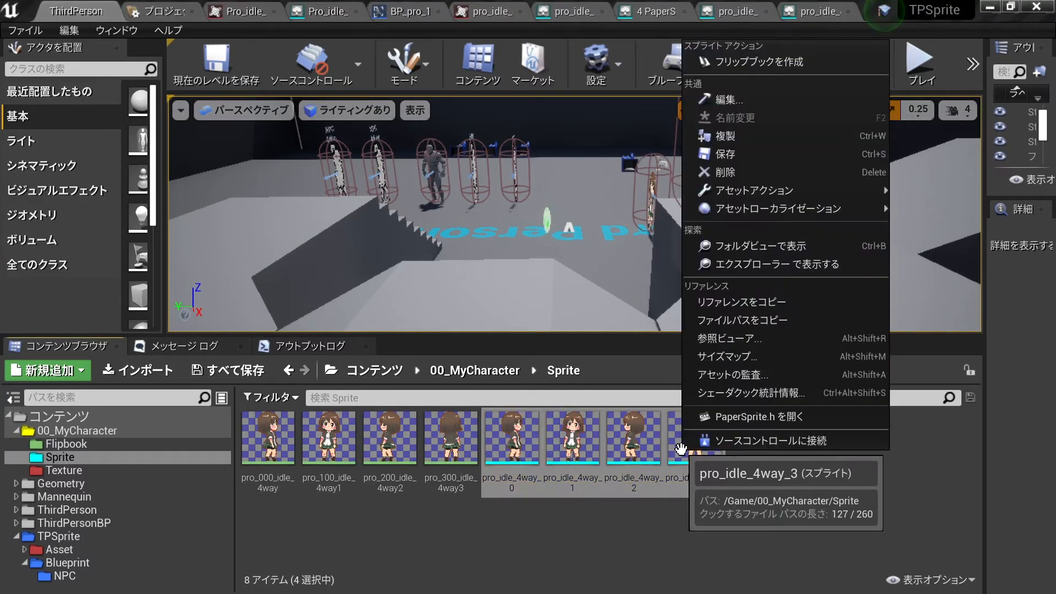
mouse_move(770, 191)
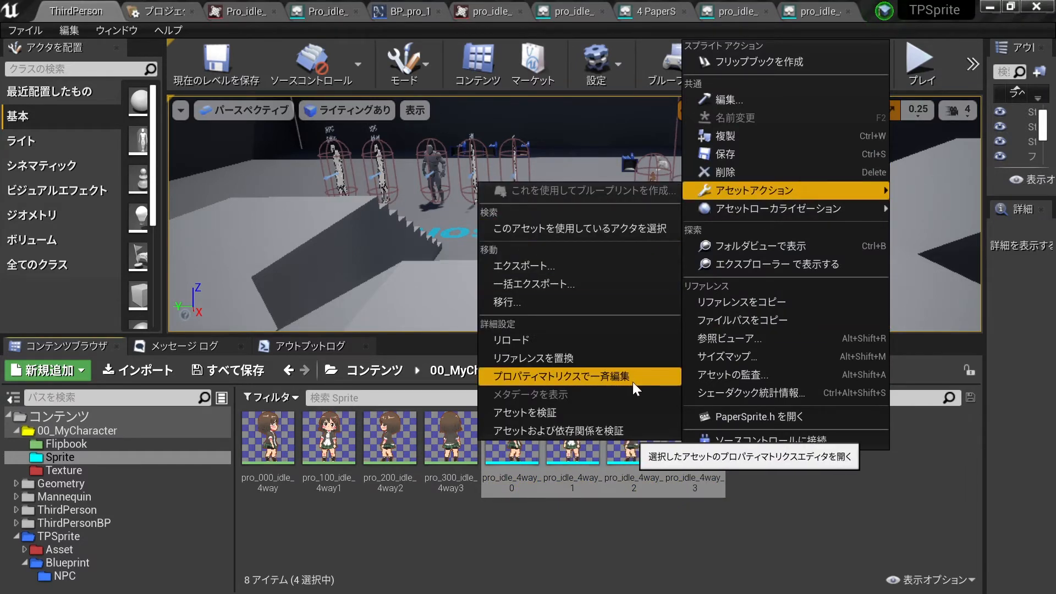
left_click(560, 379)
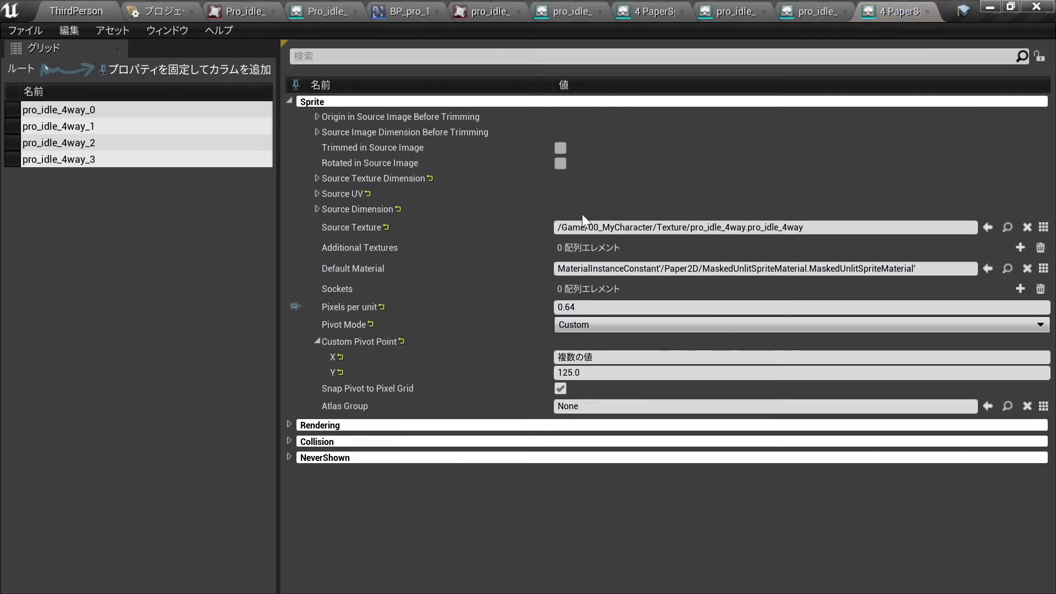
Step: Close the property matrix and the sprite editors and return to the level with the Sprite folder
left_click(929, 10)
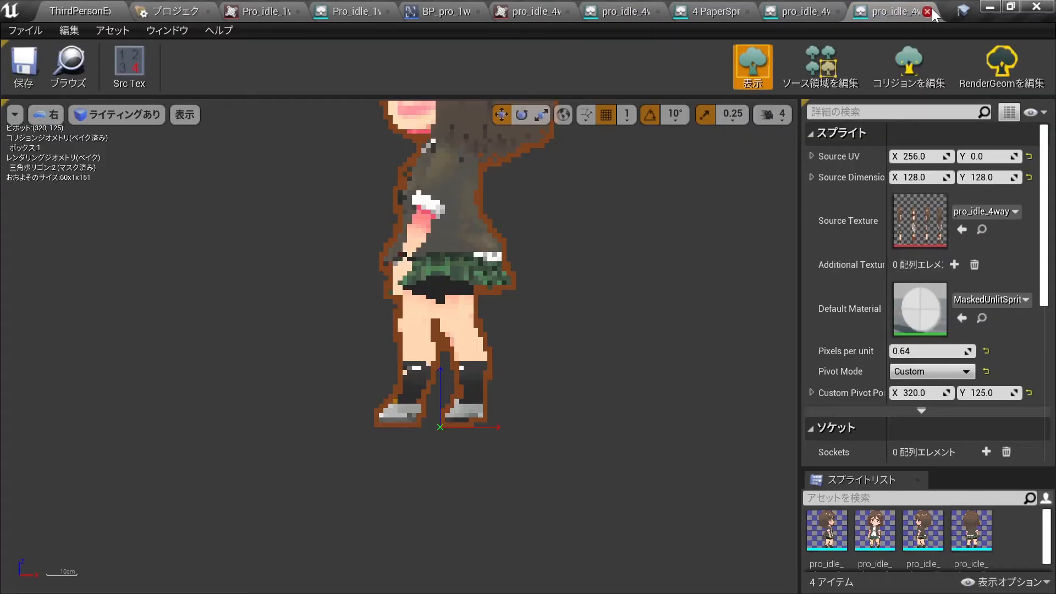
left_click(927, 11)
left_click(128, 8)
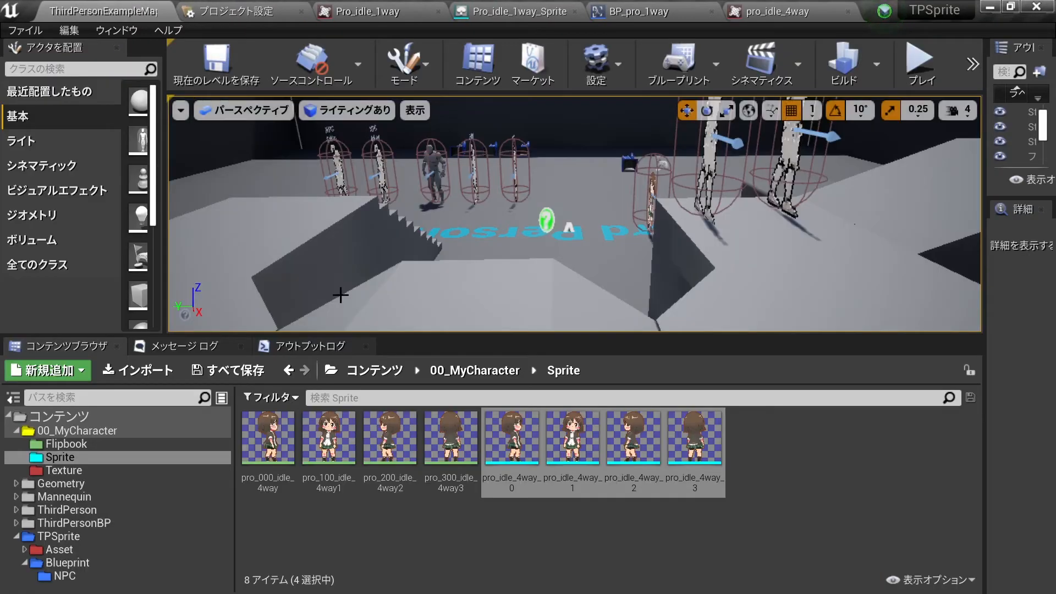
Step: Move the four pro idle flipbooks, pro_000_idle_4way to pro_300_idle_4way3, from the Sprite folder into the Flipbook folder
left_click(697, 508)
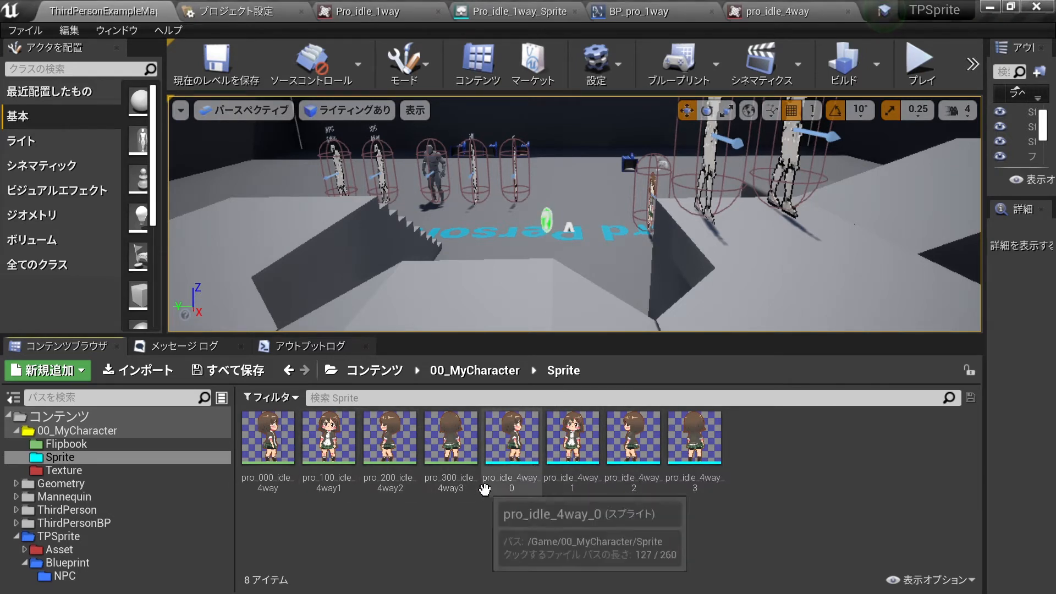
left_click(280, 462)
left_click(437, 448, "shift")
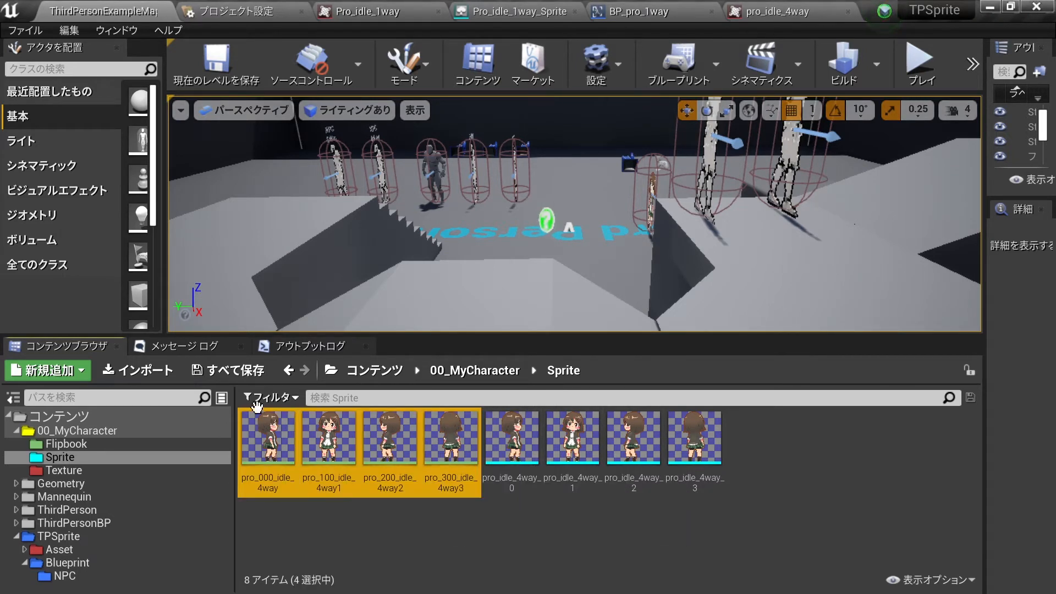
left_click_drag(267, 438, 102, 446)
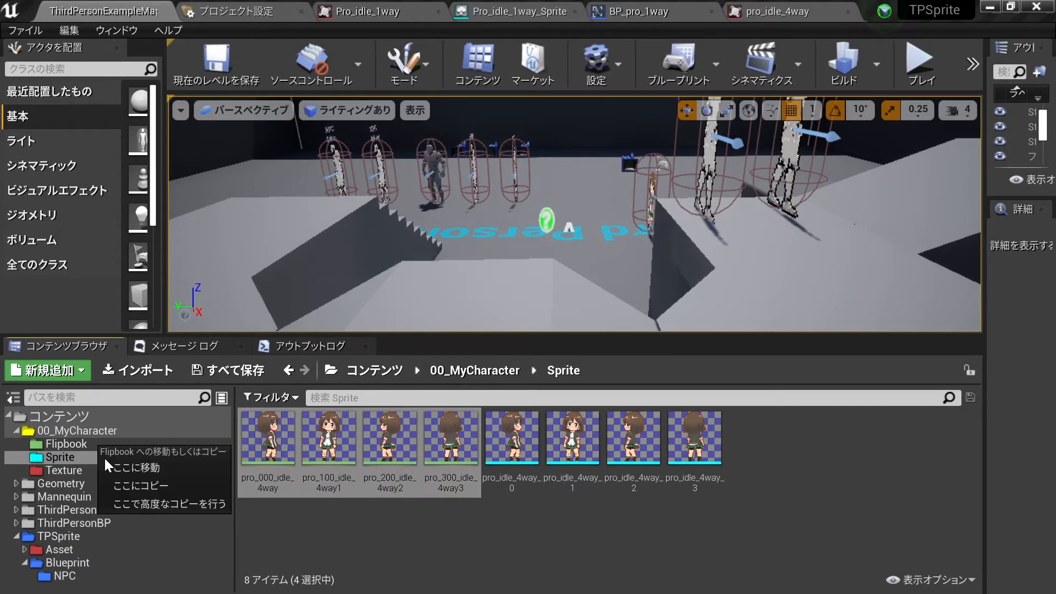
left_click(114, 462)
left_click(268, 440)
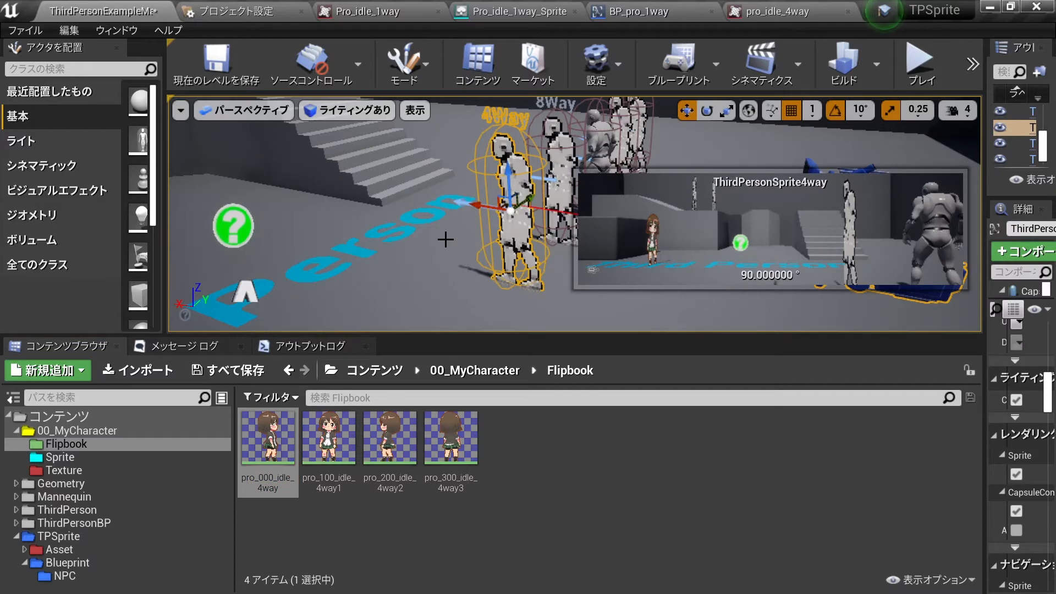
Step: Duplicate the ThirdPersonSprite4way blueprint in the TPSprite Blueprint folder and name the copy BP_pro_4way
left_click(445, 239)
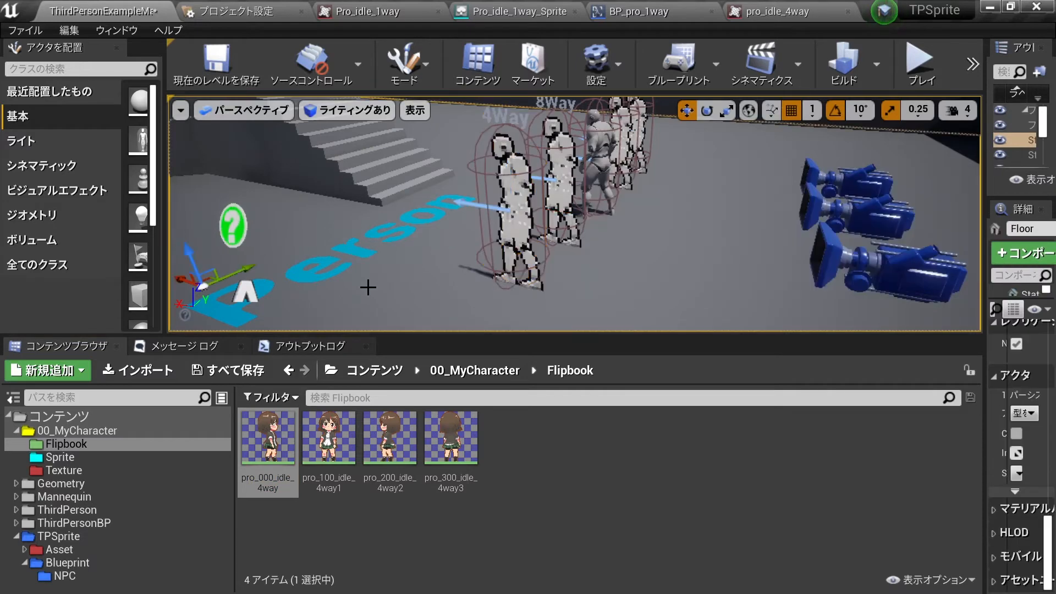
left_click(71, 564)
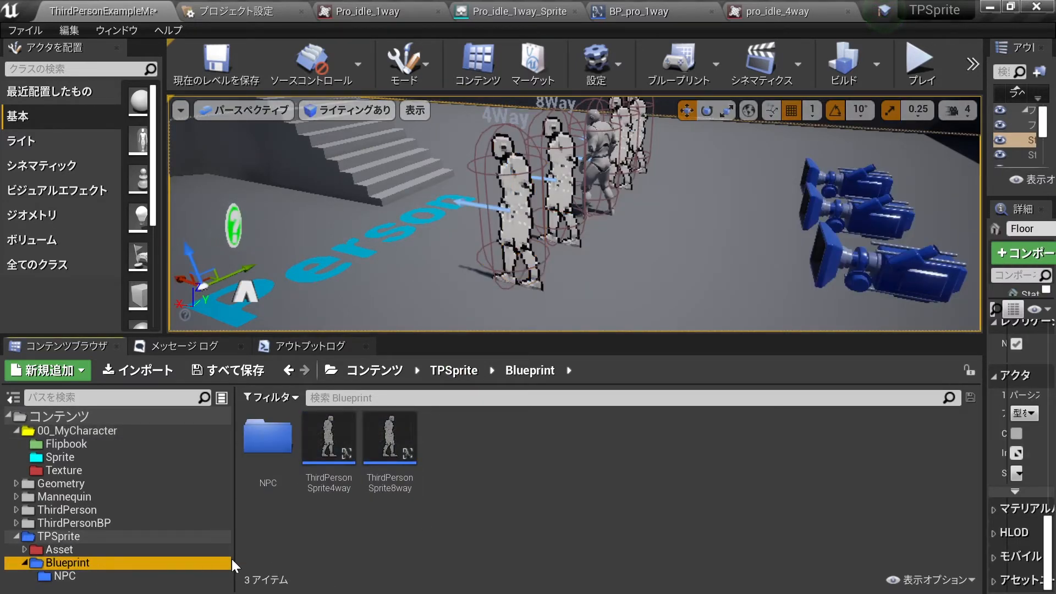
left_click(330, 473)
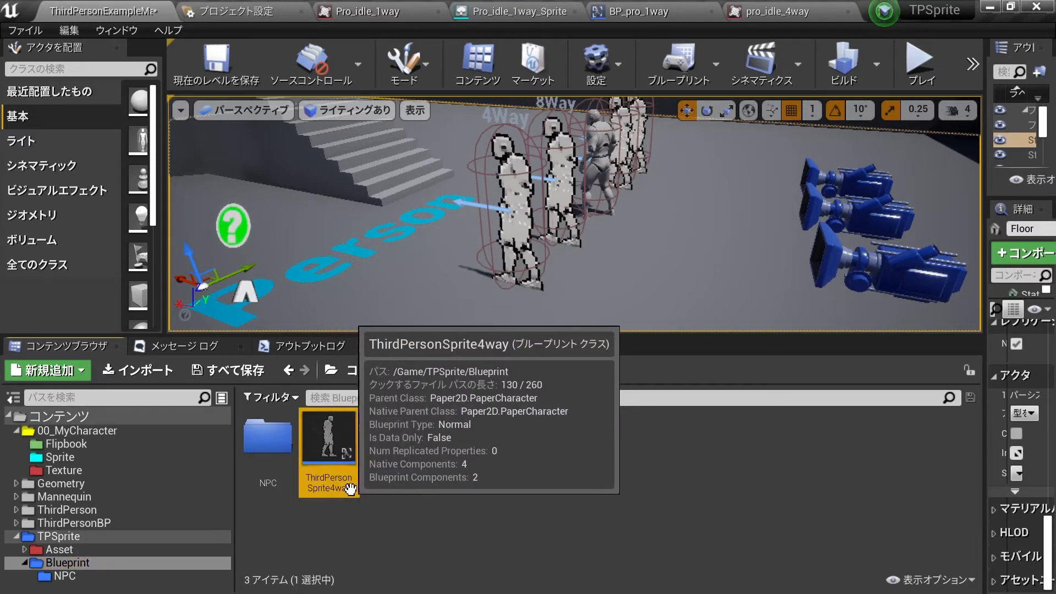
right_click(322, 437)
left_click(382, 321)
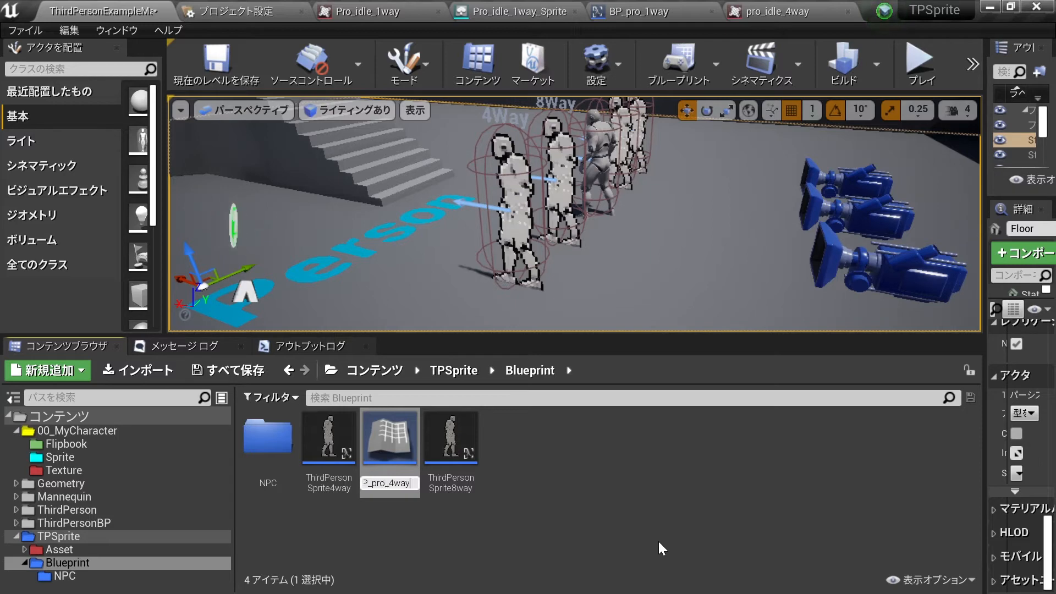
key("Return")
Step: Move BP_pro_4way into the 00_MyCharacter folder and open it there for editing
left_click_drag(329, 437, 95, 434)
left_click(124, 453)
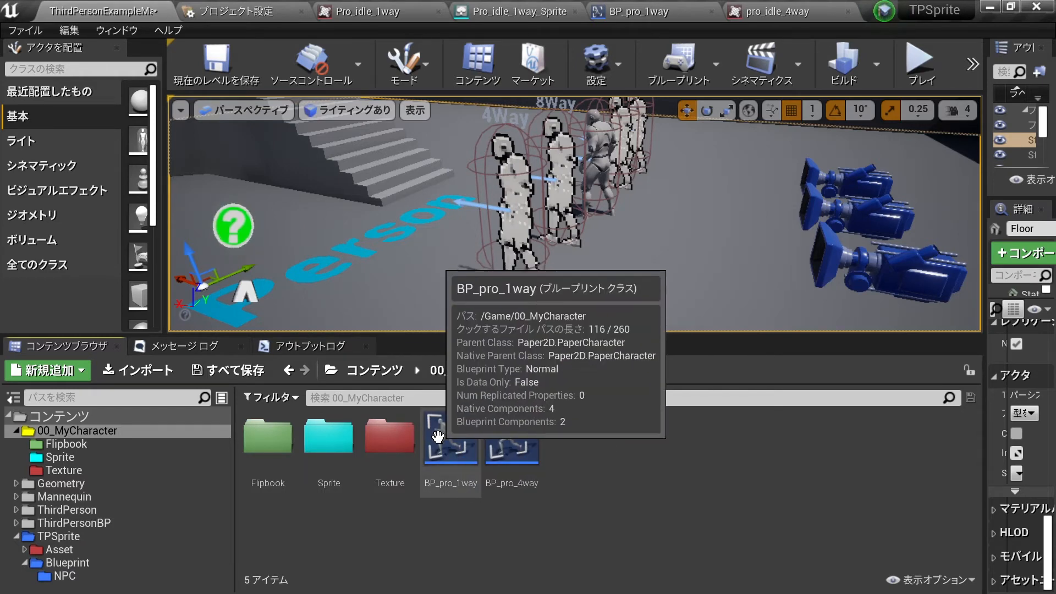
left_click(495, 430)
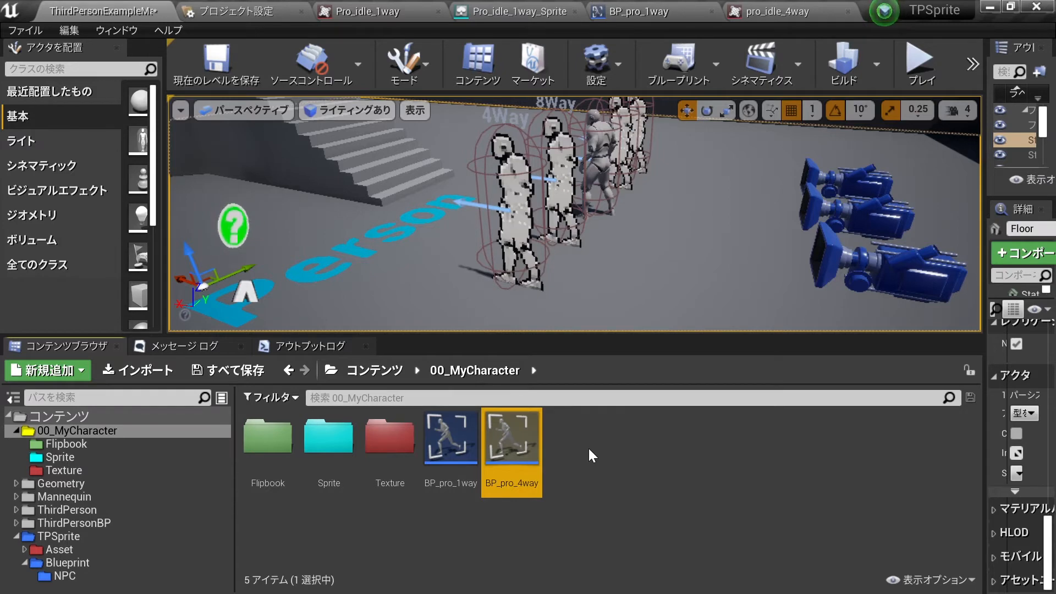
double_click(516, 452)
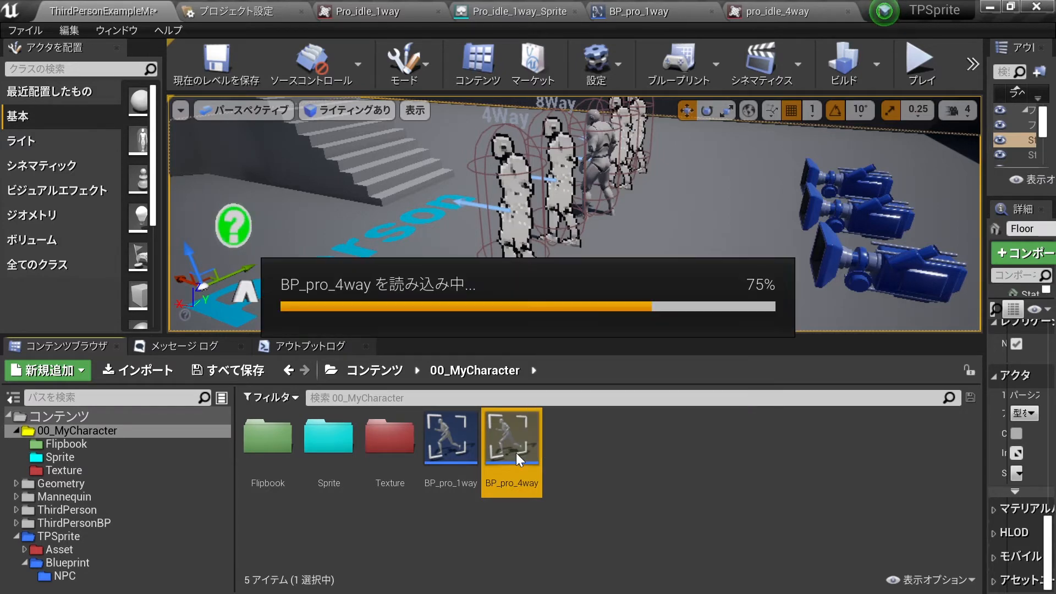
Step: Examine the Gamepad, Mouse, Jump, Touch and Movement input groups in the BP_pro_4way event graph
scroll(516, 452, "up", 5)
right_click_drag(484, 440, 553, 434)
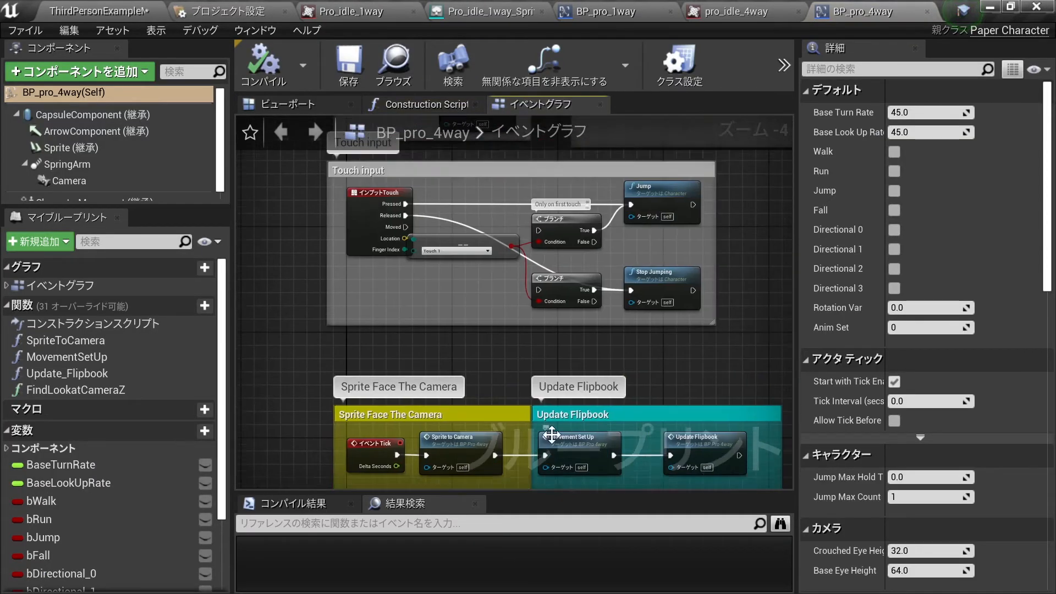
scroll(555, 440, "down", 5)
right_click_drag(566, 193, 516, 269)
left_click_drag(375, 196, 748, 247)
right_click_drag(651, 171, 607, 405)
scroll(541, 346, "up", 4)
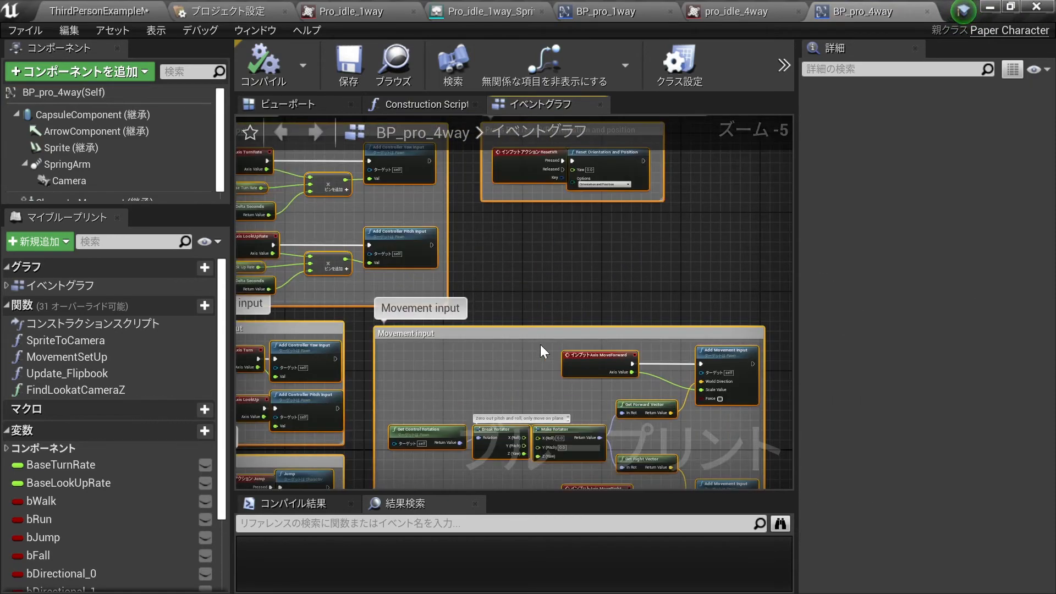
right_click_drag(541, 346, 604, 143)
right_click_drag(564, 434, 591, 238)
scroll(553, 252, "up", 2)
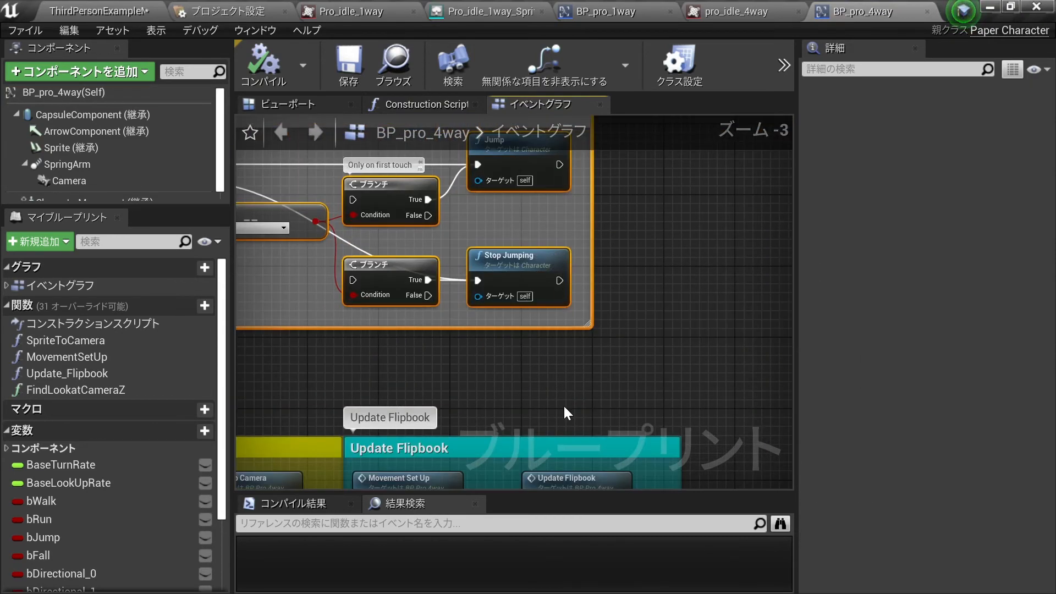
scroll(566, 413, "down", 4)
right_click_drag(566, 412, 613, 219)
left_click(703, 245)
right_click_drag(672, 141, 671, 343)
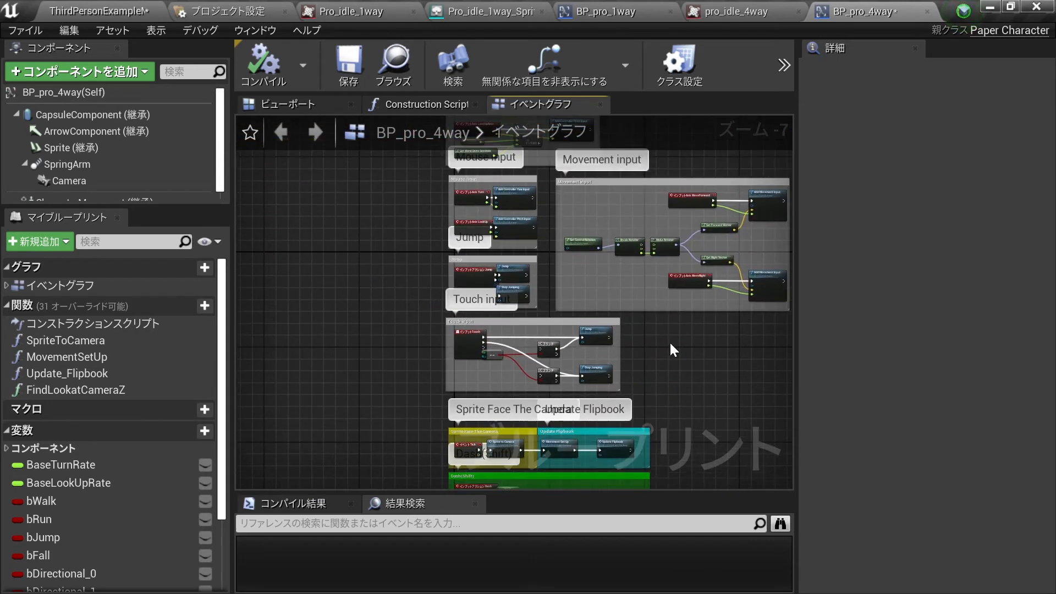
scroll(670, 345, "up", 3)
right_click_drag(645, 424, 580, 353)
scroll(643, 299, "down", 3)
scroll(580, 358, "down", 2)
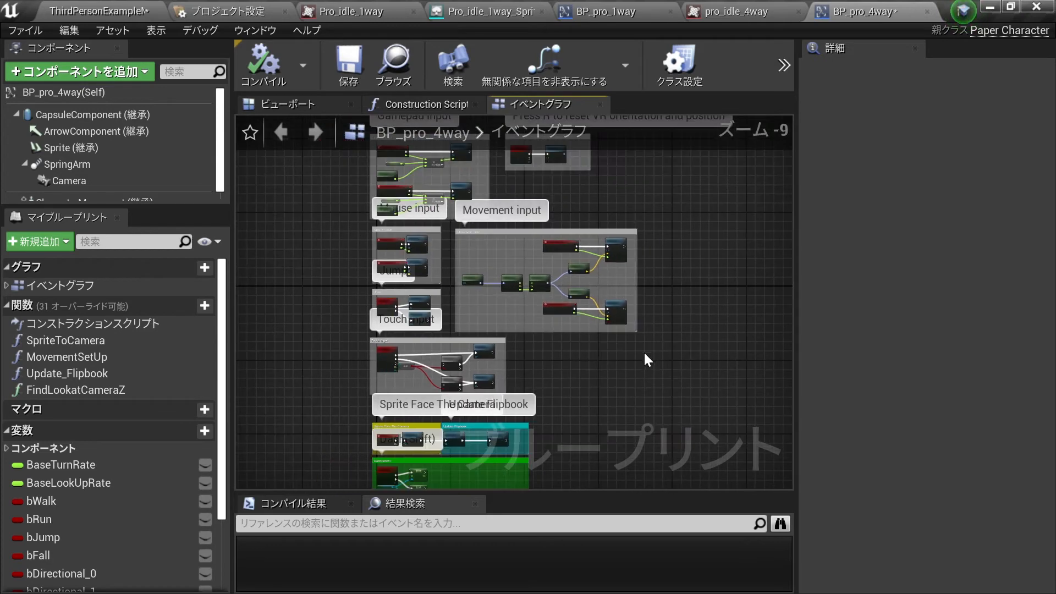
right_click_drag(666, 346, 701, 349)
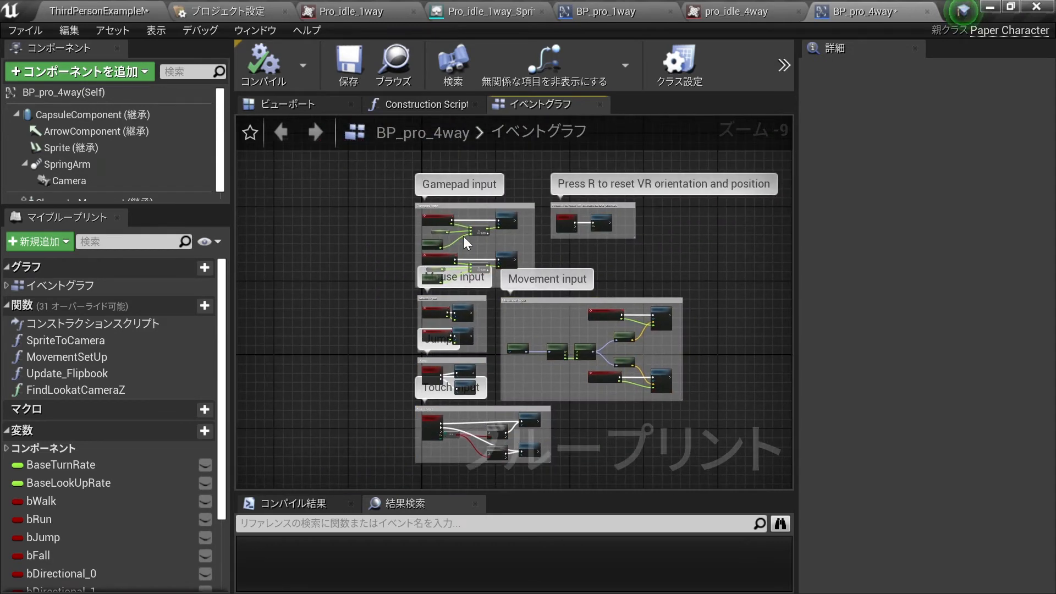
left_click_drag(552, 306, 735, 455)
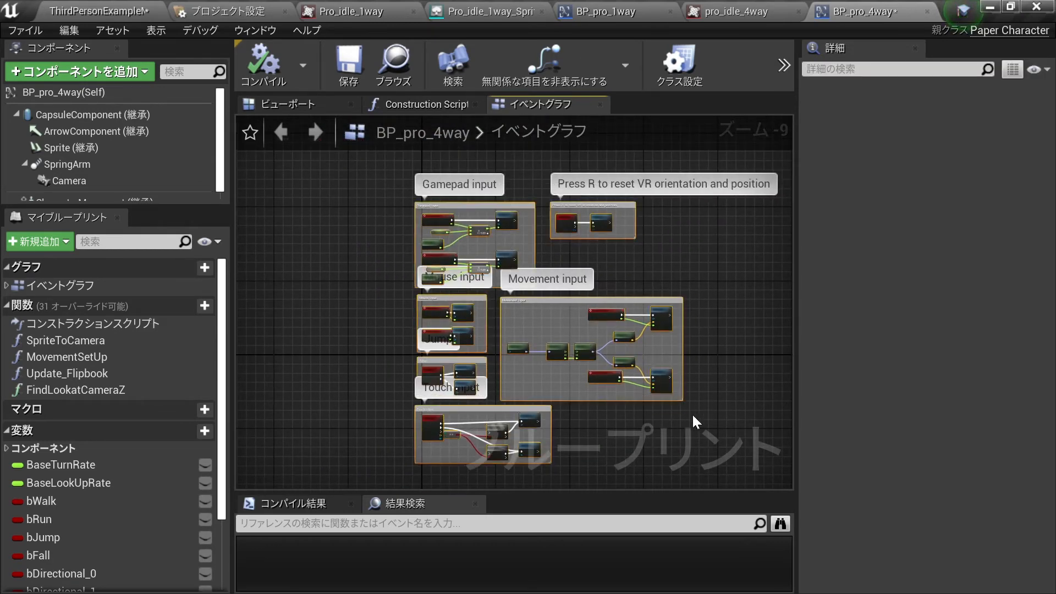
Step: Review the Sprite Face The Camera and Update Flipbook groups and open the Update Flipbook function
right_click_drag(691, 413, 688, 232)
scroll(627, 299, "up", 4)
right_click_drag(627, 299, 766, 229)
scroll(619, 276, "up", 4)
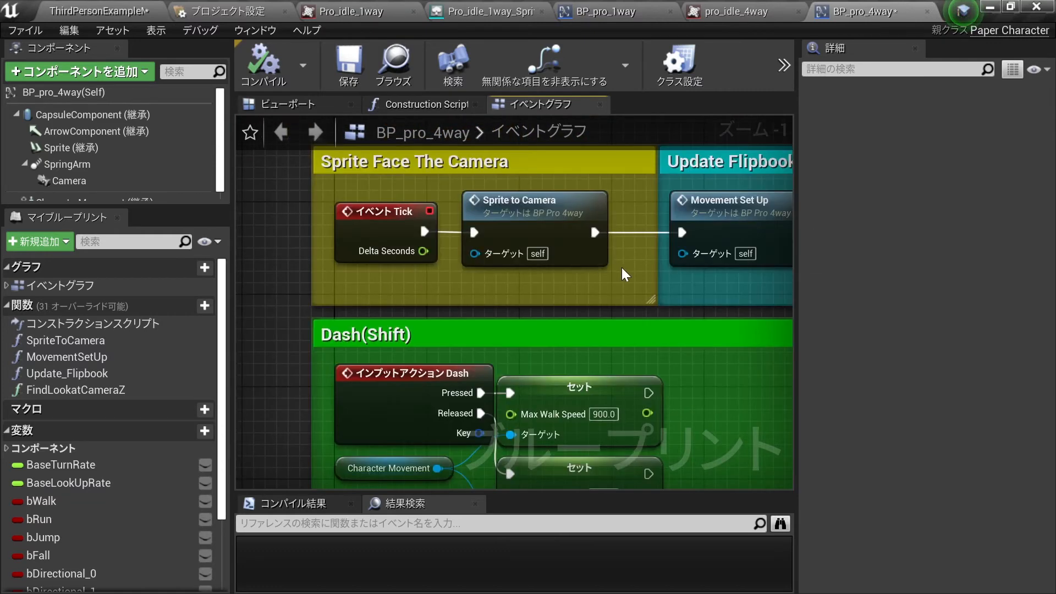
right_click_drag(619, 276, 257, 291)
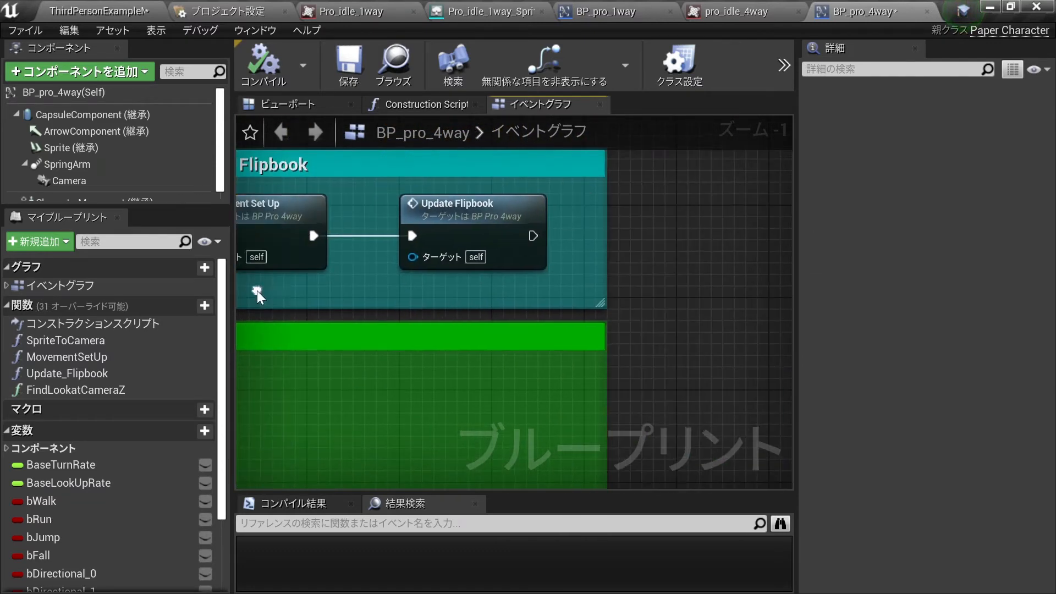
scroll(438, 212, "down", 2)
right_click_drag(303, 203, 435, 215)
scroll(604, 285, "up", 3)
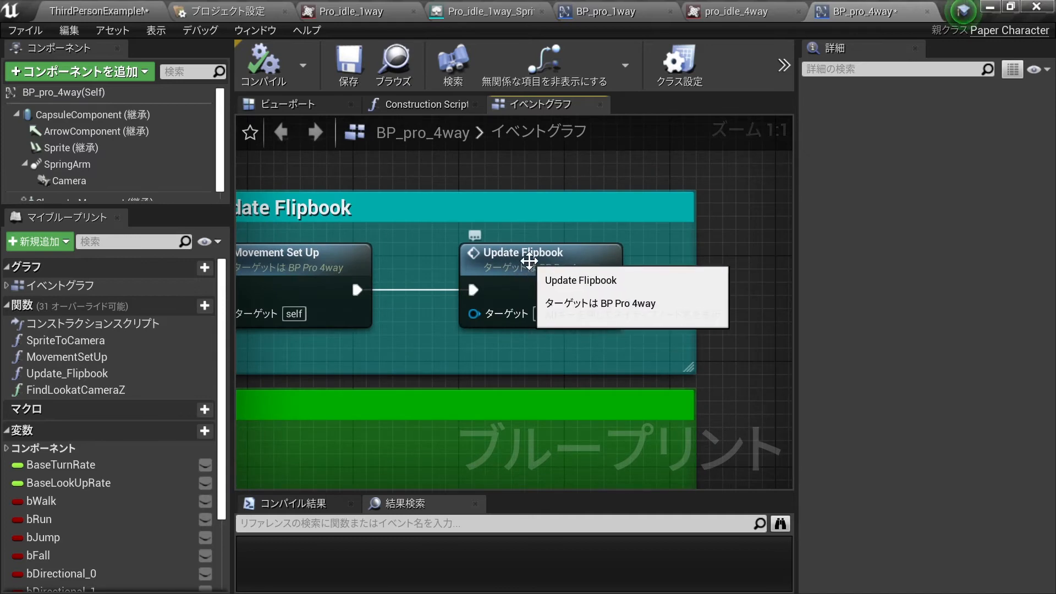
double_click(529, 258)
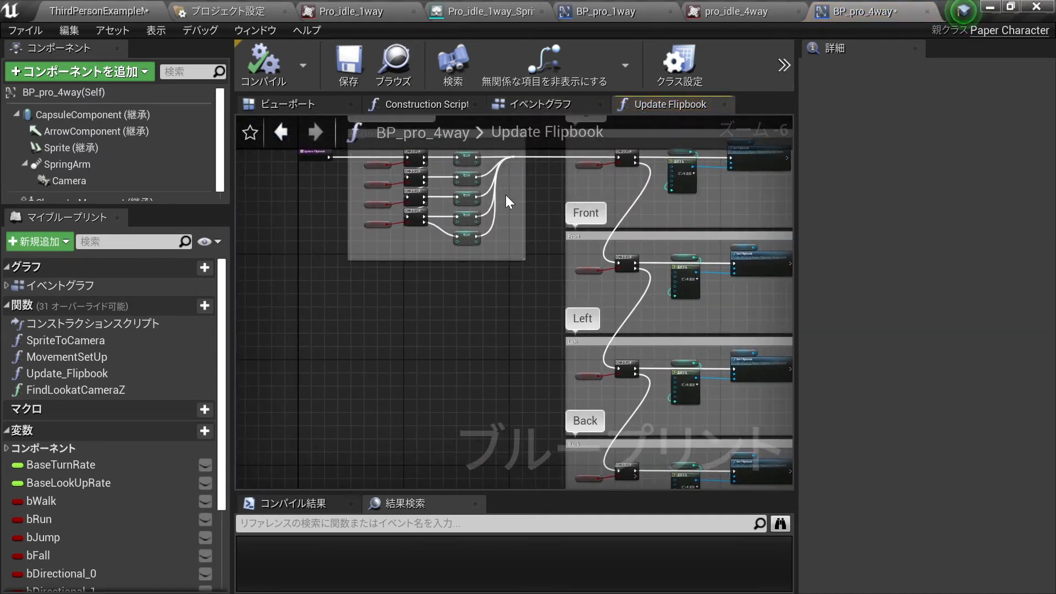
Step: Set Option 0 of the Select node in the Right section to the pro_000_idle_4way flipbook
right_click_drag(509, 199, 598, 298)
right_click_drag(726, 278, 511, 389)
scroll(511, 391, "up", 4)
right_click_drag(573, 399, 361, 309)
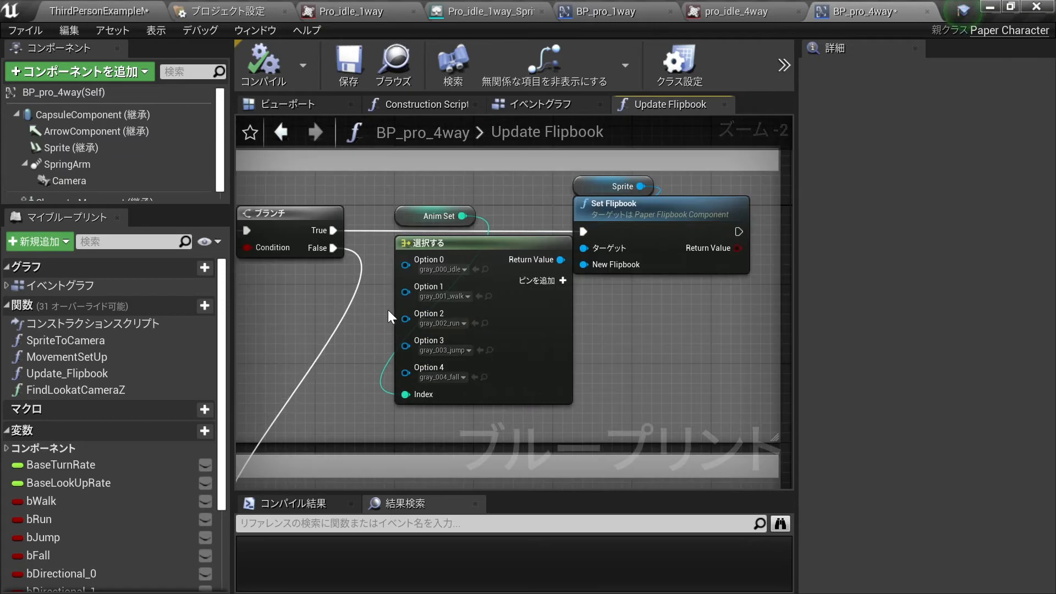
right_click_drag(435, 326, 495, 330)
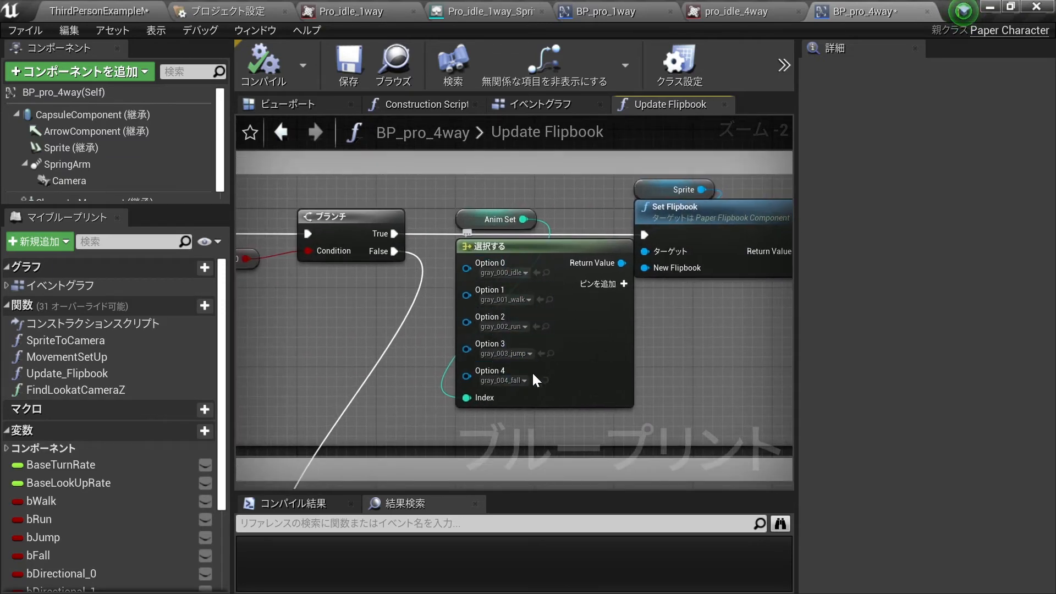
scroll(532, 374, "up", 2)
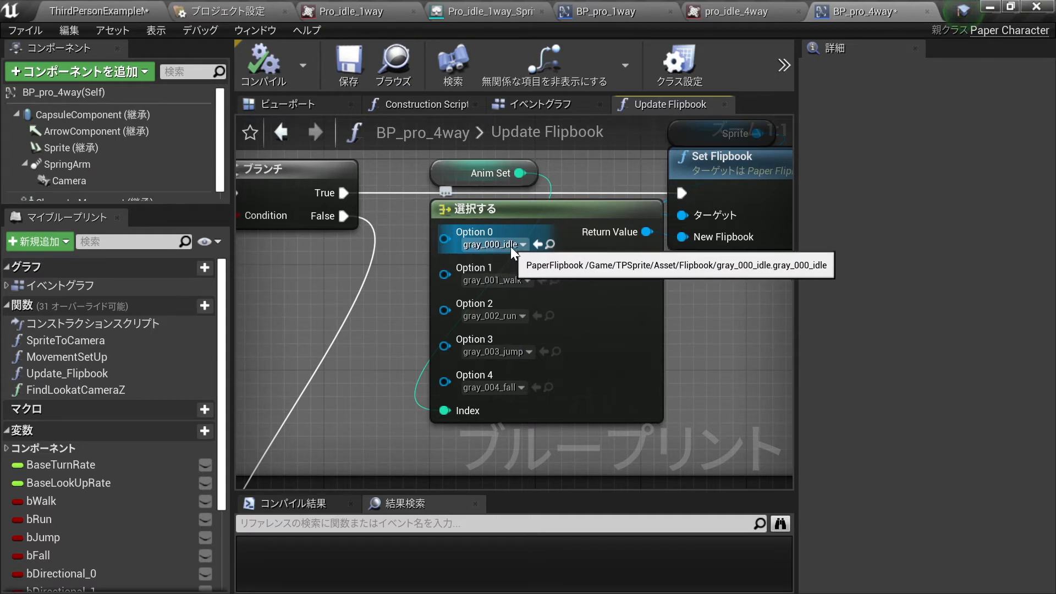
left_click(483, 242)
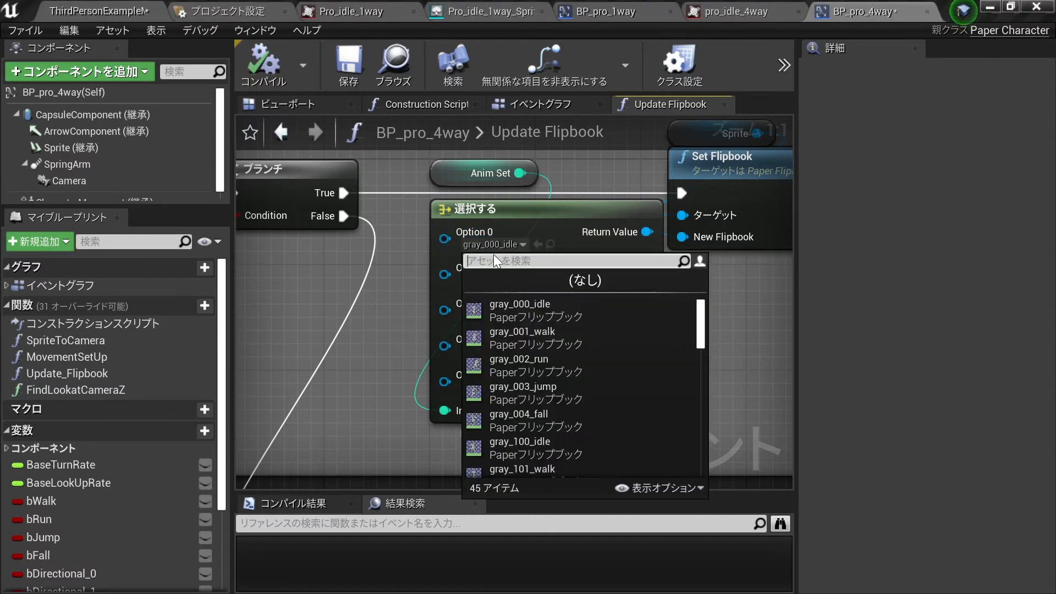
type("000")
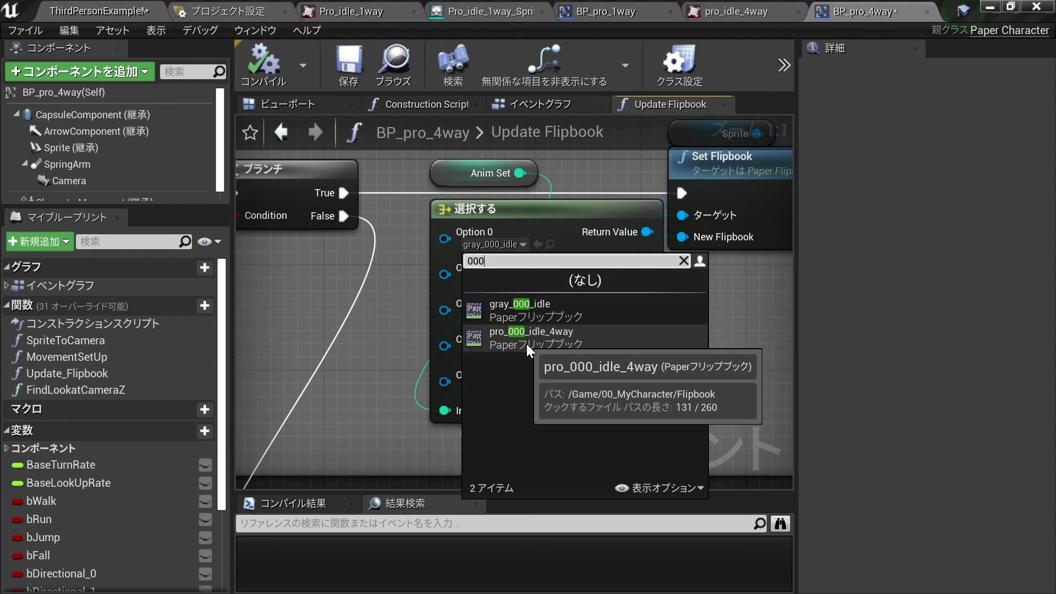
left_click(499, 344)
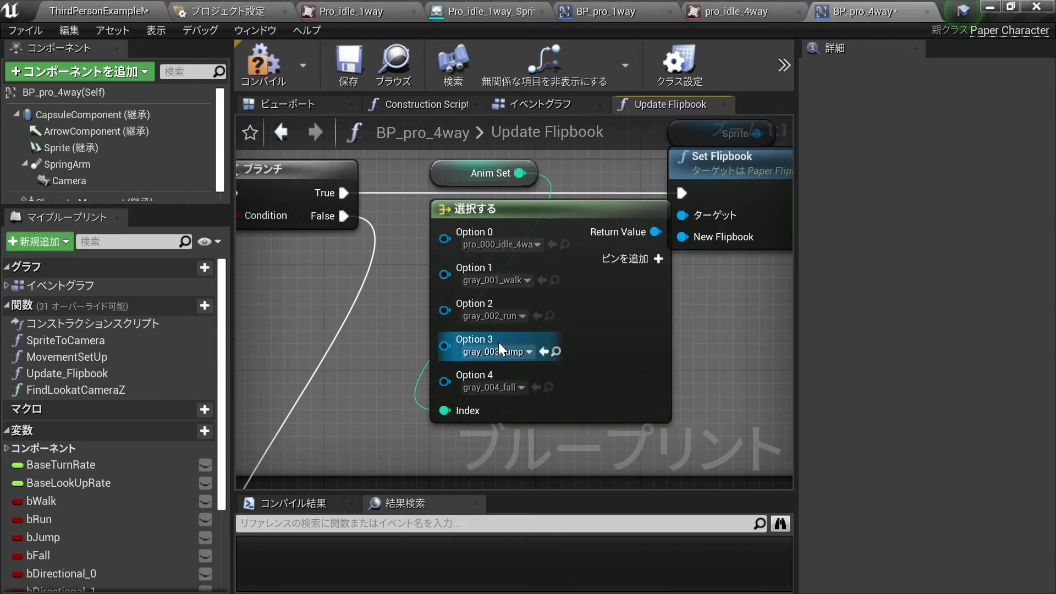
Step: Set Option 0 of the Select node in the Front section to the pro_100_idle_4way1 flipbook
right_click_drag(731, 407, 649, 225)
scroll(652, 250, "down", 2)
scroll(638, 278, "down", 3)
right_click_drag(524, 253, 537, 417)
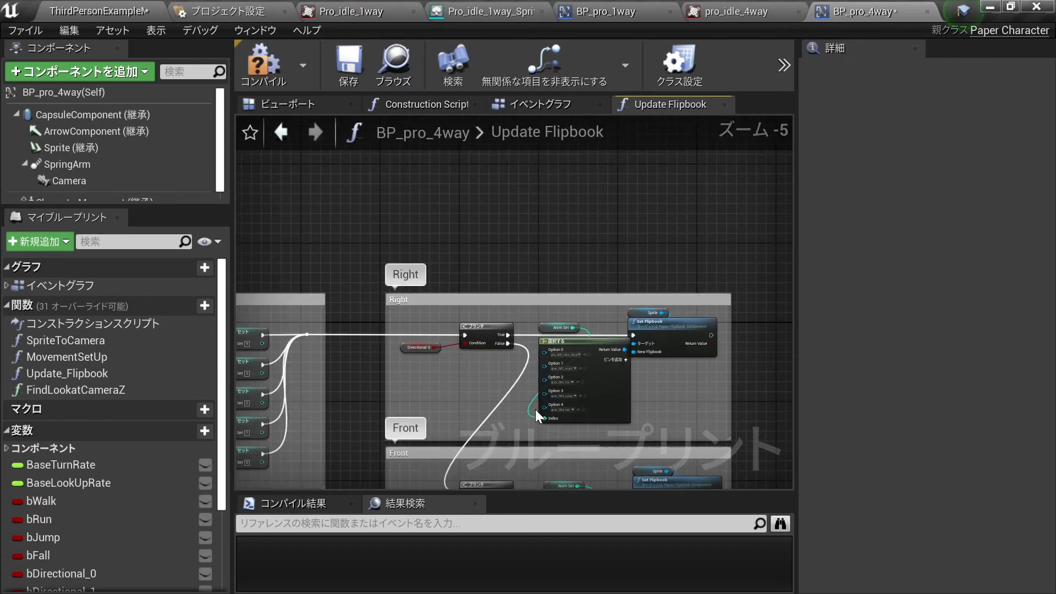
right_click_drag(375, 345, 436, 144)
right_click_drag(476, 306, 456, 156)
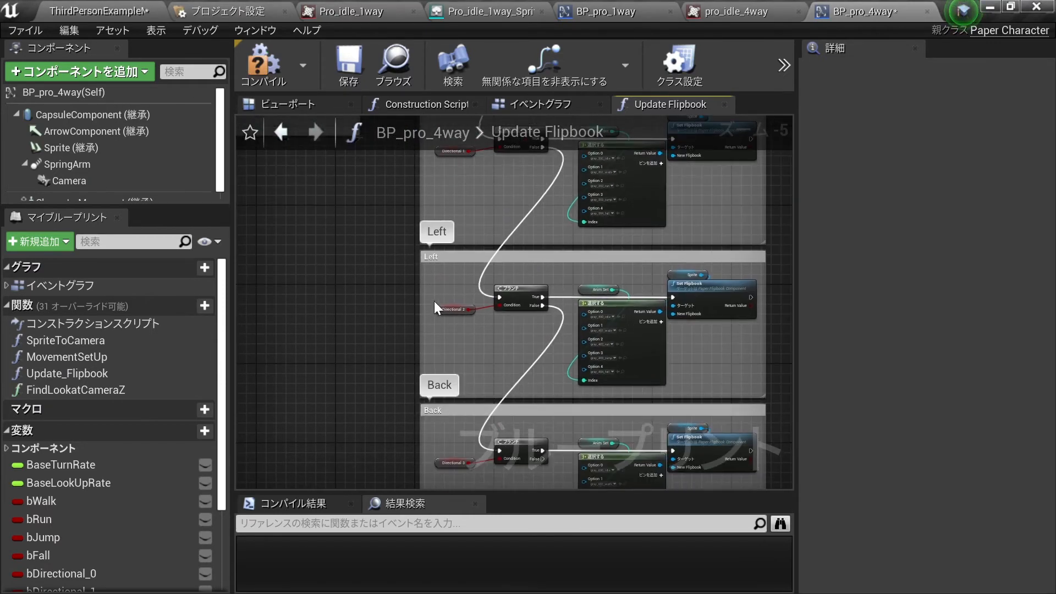
right_click_drag(472, 203, 422, 374)
scroll(451, 299, "up", 4)
right_click_drag(556, 408, 383, 269)
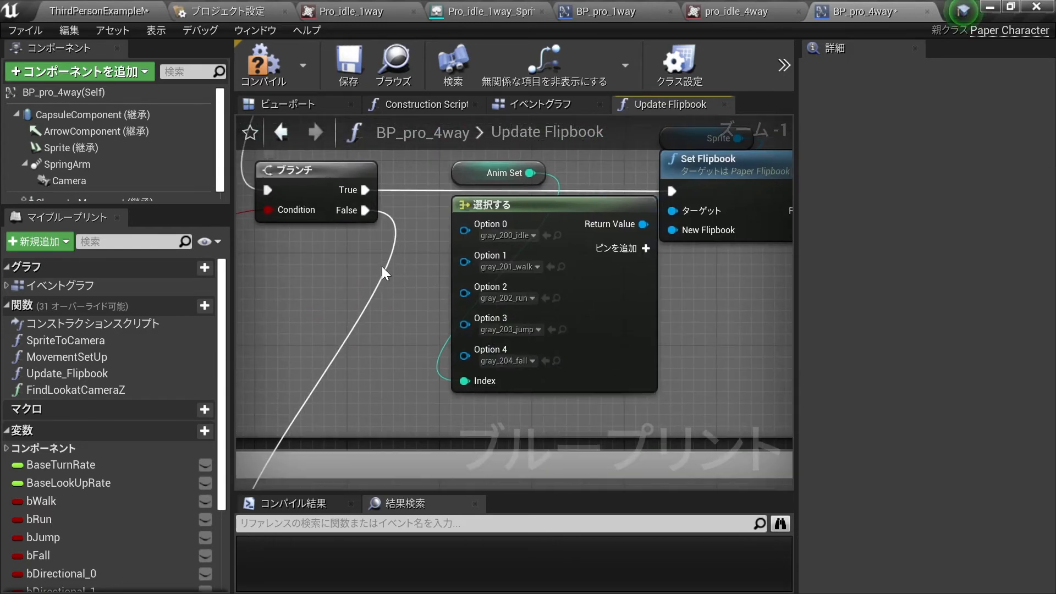
scroll(387, 265, "up", 1)
left_click(526, 231)
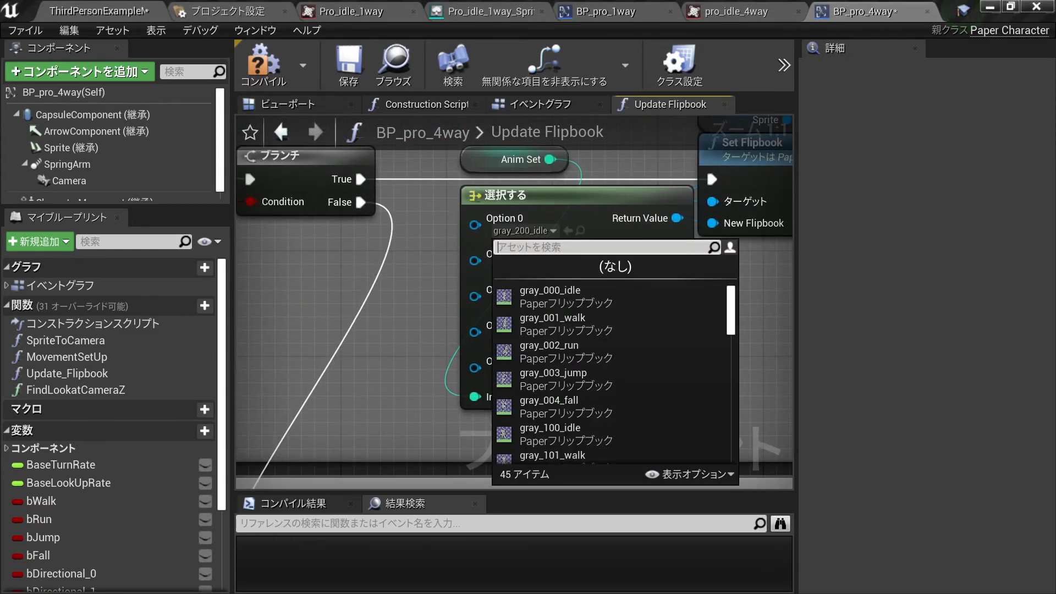
left_click(556, 297)
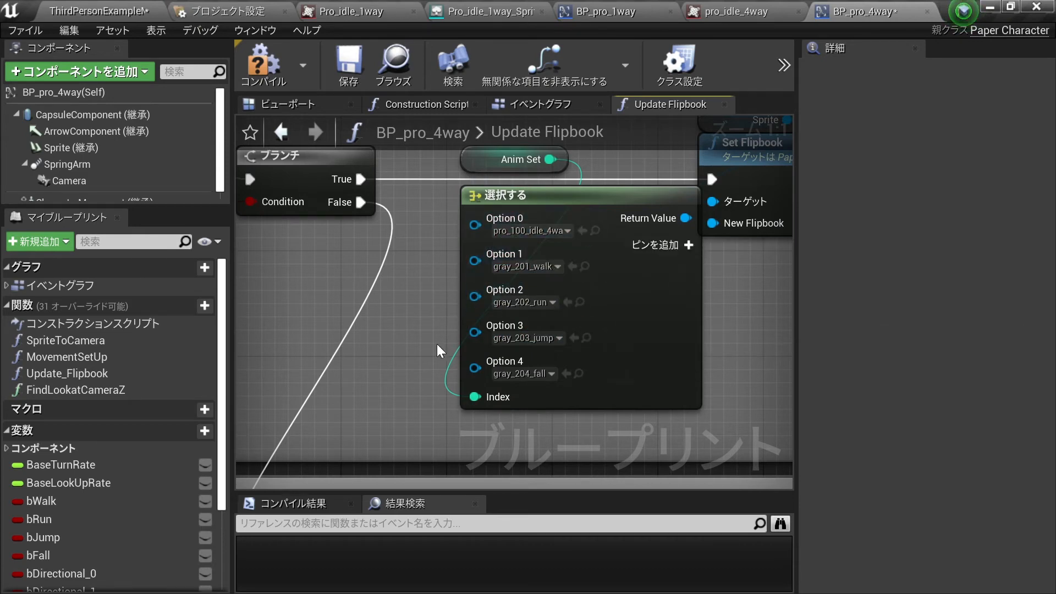
Step: Set Option 0 of the Left section's Select node to pro_200_idle_4way2 and of the Back section's to pro_300_idle_4way3
right_click_drag(407, 432, 482, 239)
scroll(483, 239, "down", 5)
scroll(472, 293, "up", 4)
right_click_drag(510, 429, 405, 294)
scroll(405, 294, "up", 1)
left_click(503, 236)
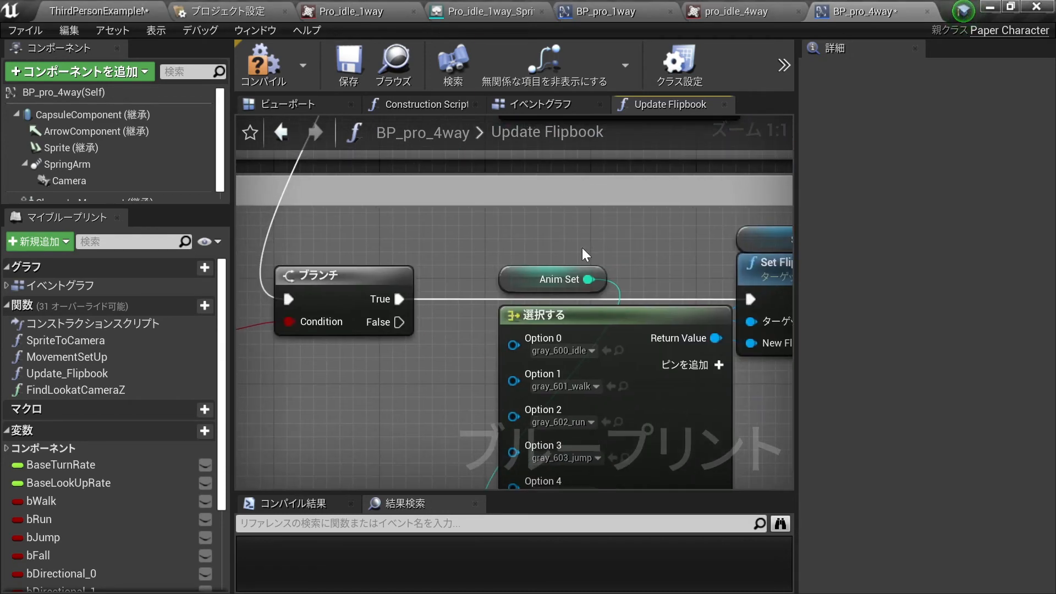
left_click(462, 228)
right_click_drag(366, 286, 512, 370)
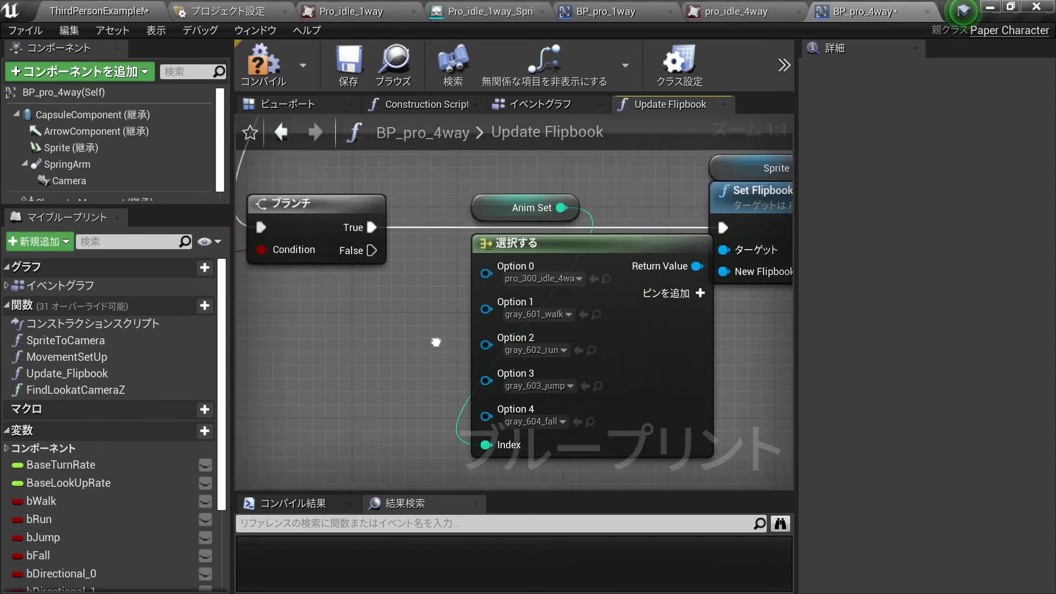
Step: Compile and save the BP_pro_4way blueprint with its updated flipbook assignments
scroll(512, 369, "down", 5)
right_click_drag(467, 283, 484, 461)
right_click_drag(437, 153, 611, 244)
left_click(260, 56)
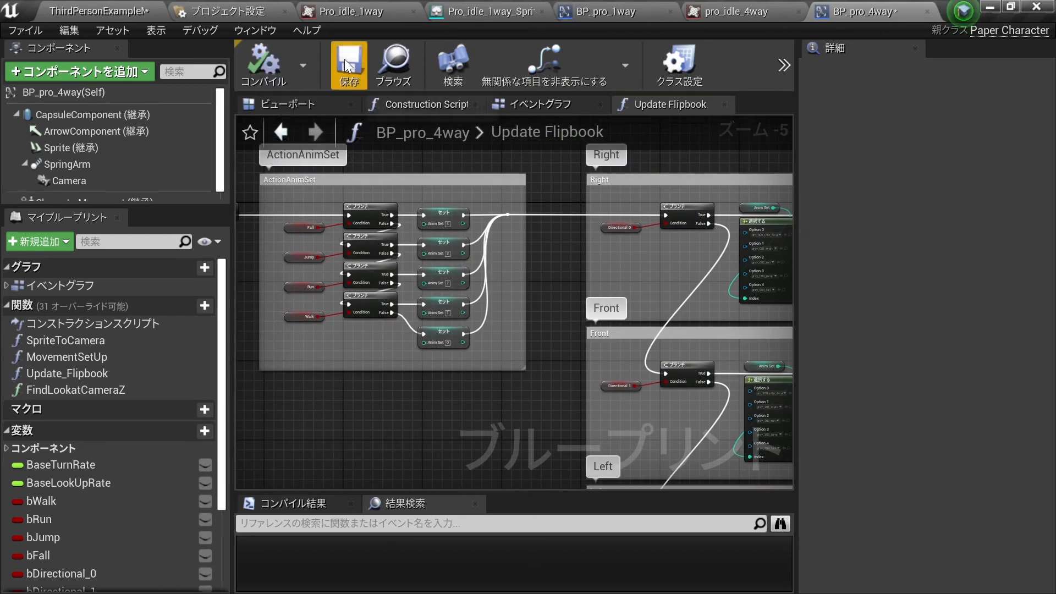
left_click(349, 62)
Step: Replace the BP_pro_1way actor in the level with BP_pro_4way on the floor near the NPCs, and briefly run the level
left_click(142, 11)
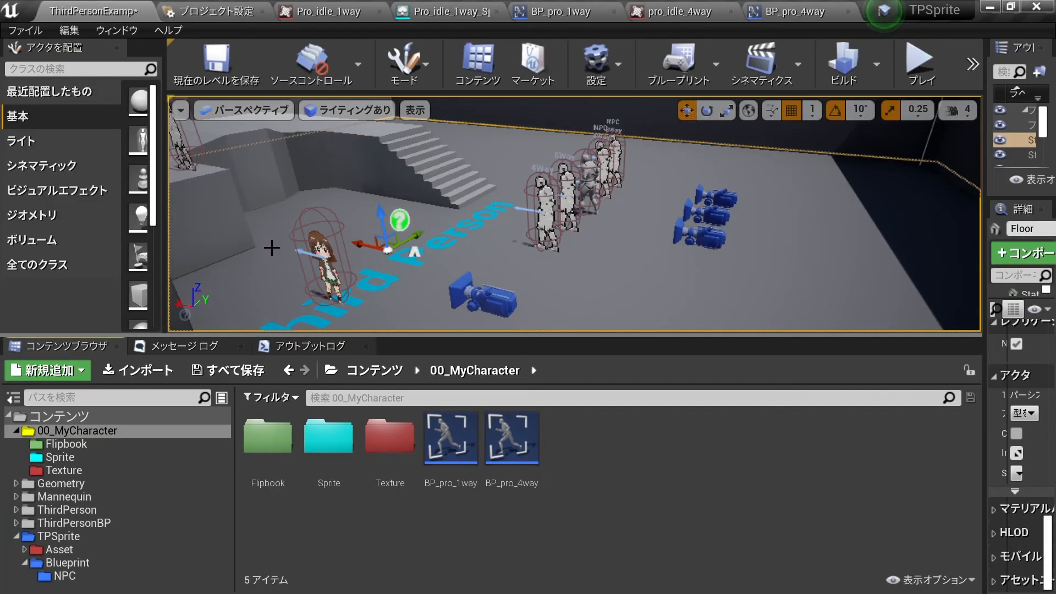
left_click(314, 238)
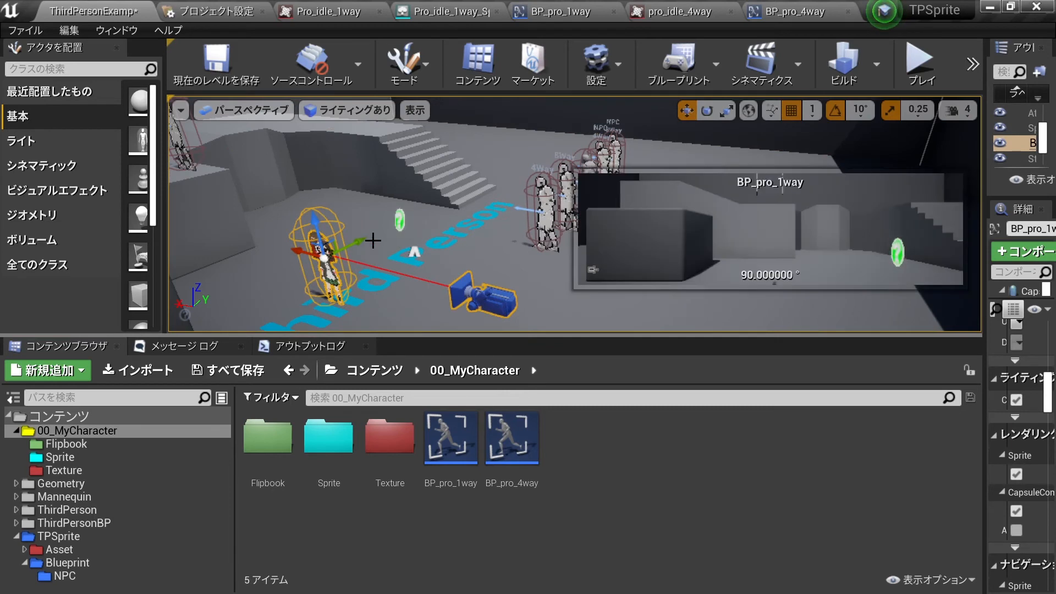
key("Delete")
left_click_drag(512, 437, 505, 281)
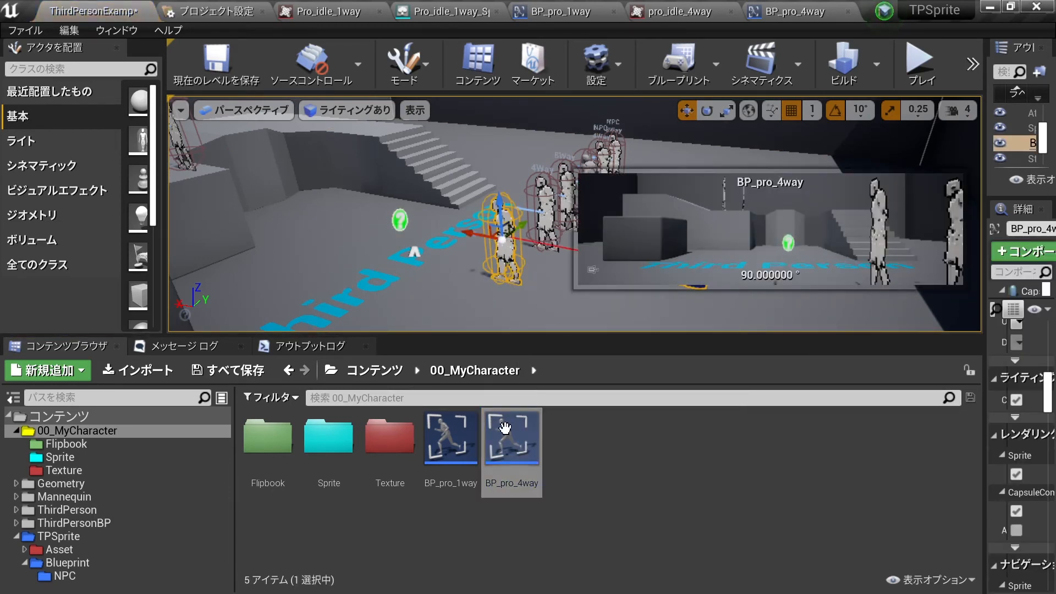
scroll(472, 227, "up", 4)
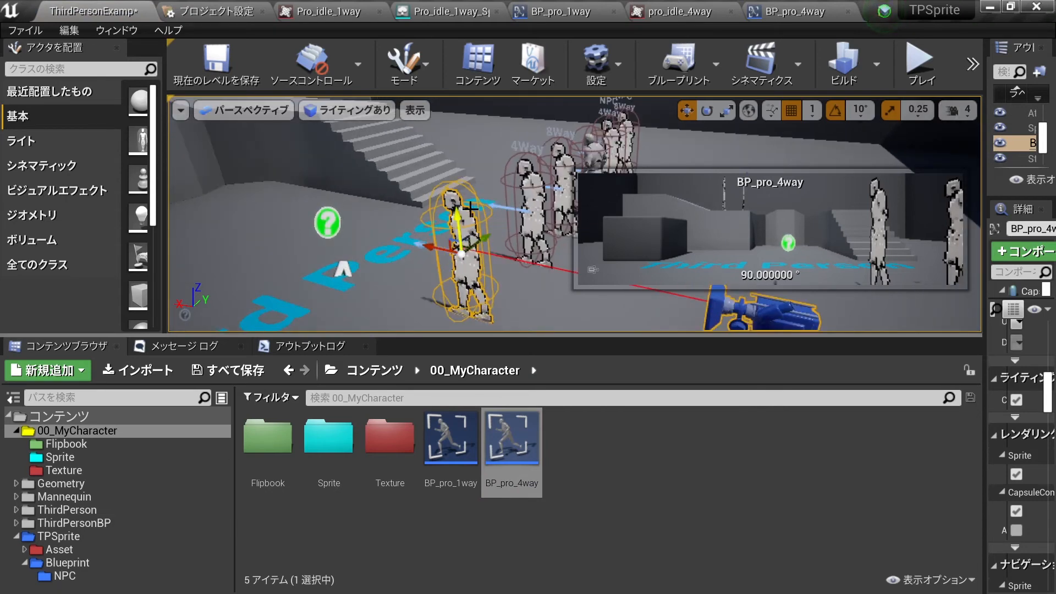
left_click(922, 73)
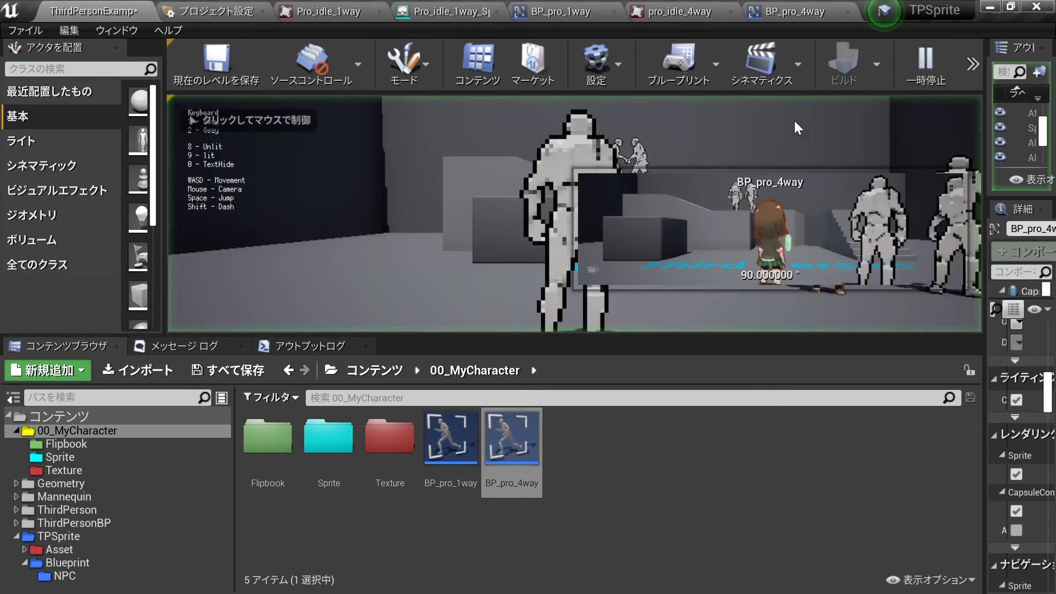
key("Escape")
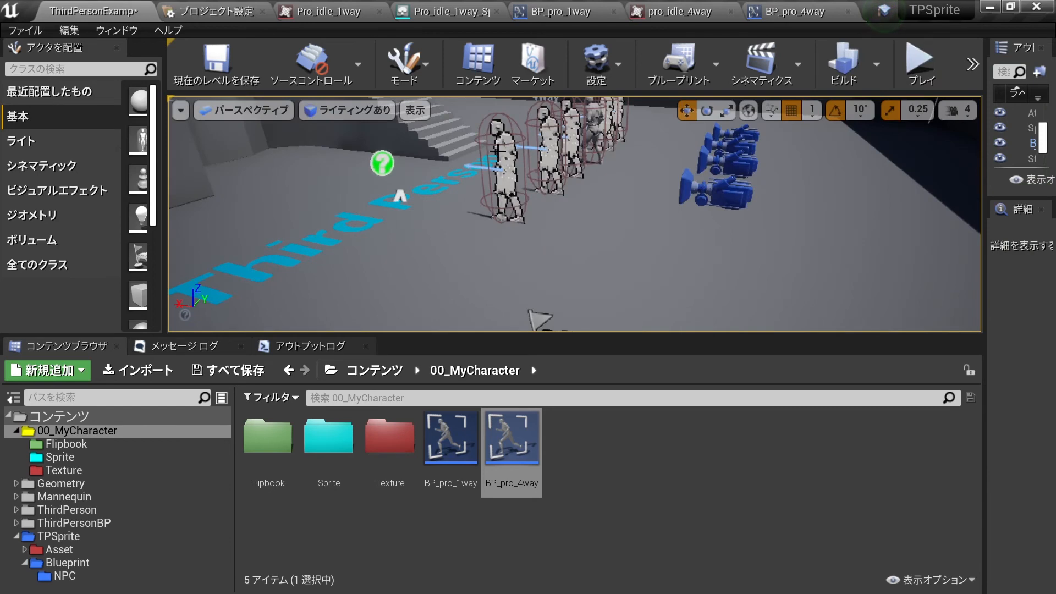
Step: Set the Source Flipbook of BP_pro_4way's Sprite component to pro_000_idle_4way and compile the blueprint
double_click(512, 434)
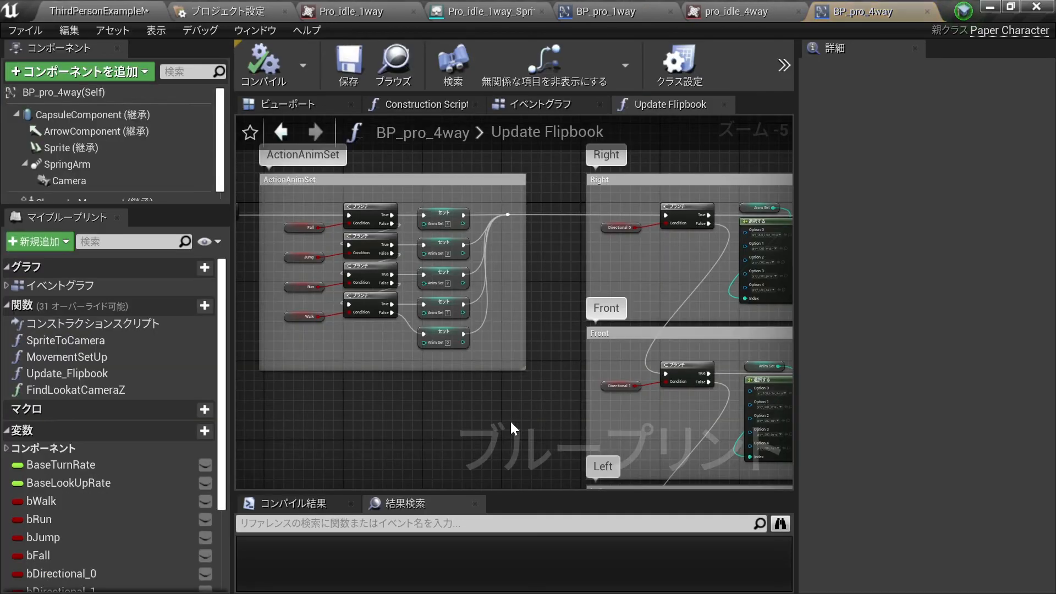
left_click(272, 101)
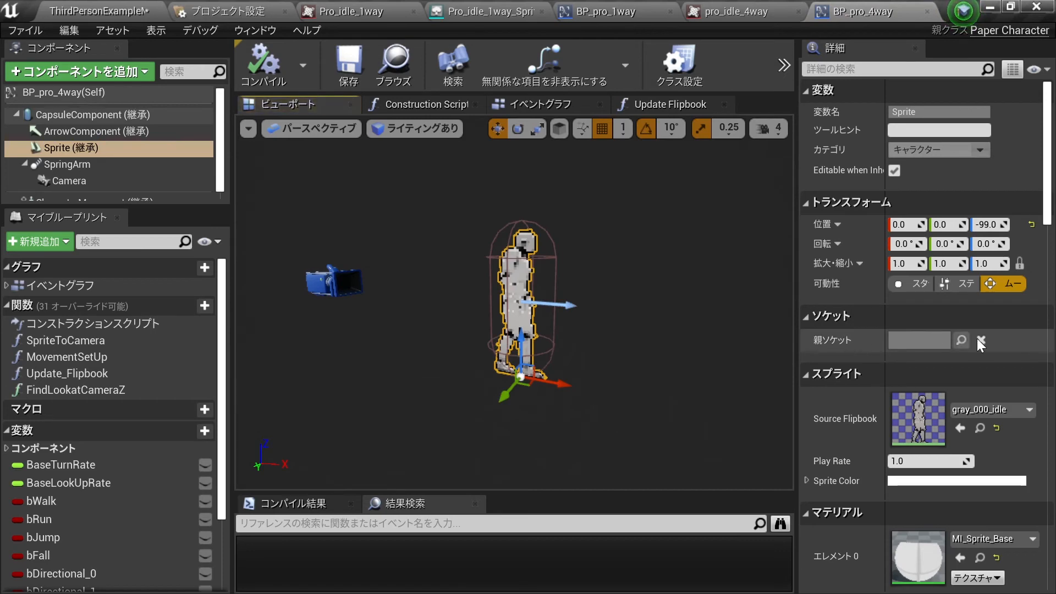
left_click(979, 410)
type("000")
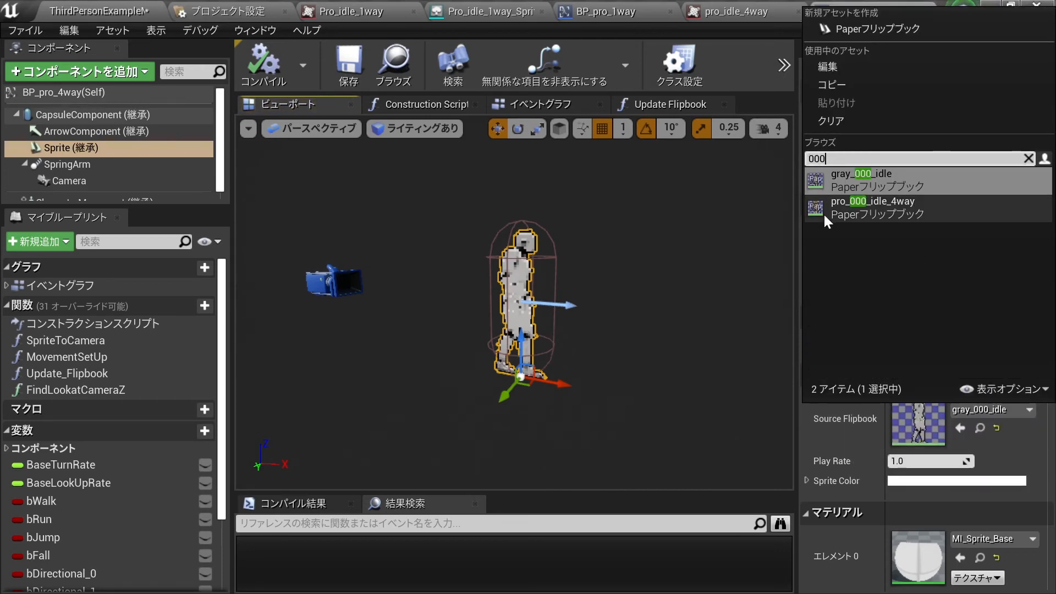
left_click(824, 210)
scroll(644, 327, "up", 4)
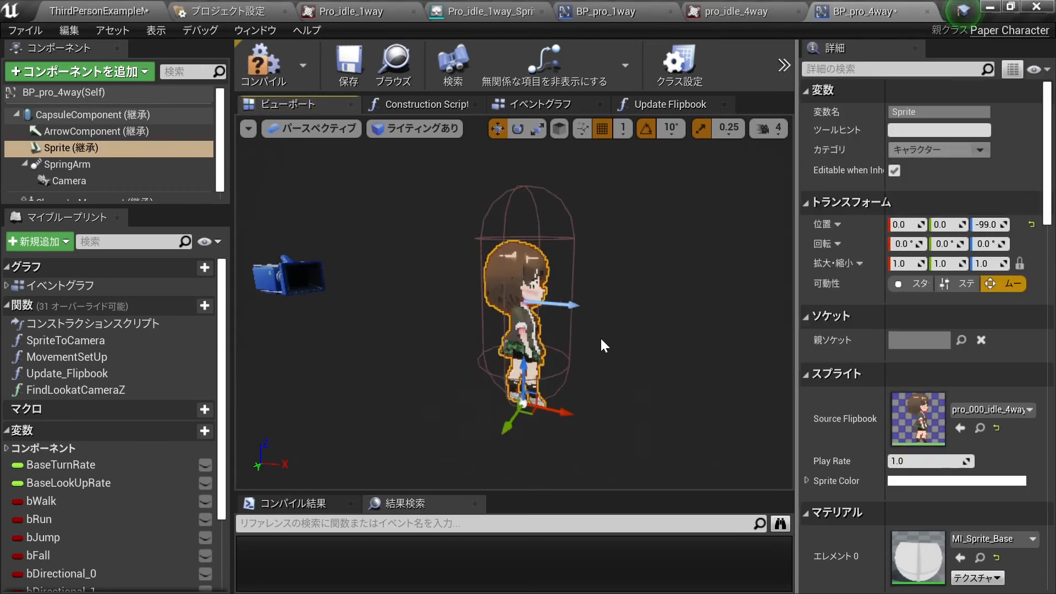
left_click(280, 78)
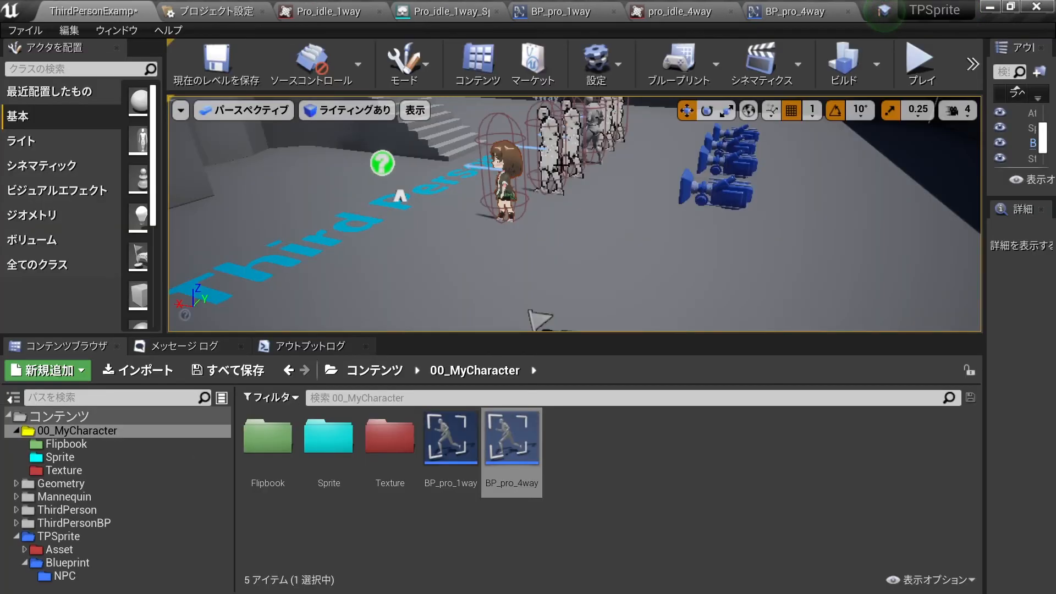
Step: Set Auto Possess Player to Player 0 for the BP_pro_4way actor placed in the level, and save the level
scroll(561, 164, "up", 2)
scroll(548, 175, "down", 3)
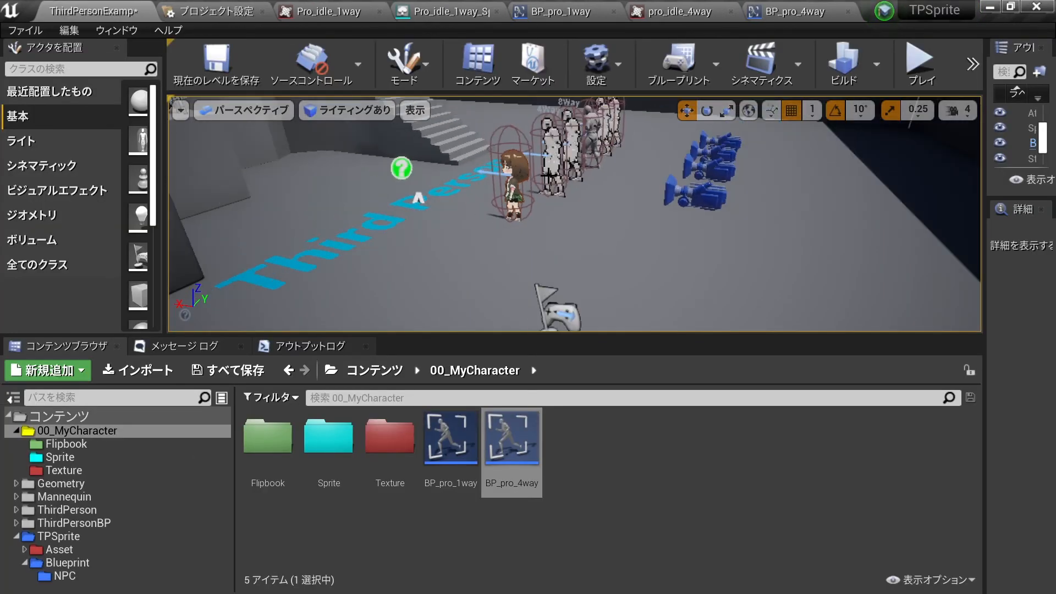
scroll(548, 166, "down", 2)
scroll(521, 172, "up", 1)
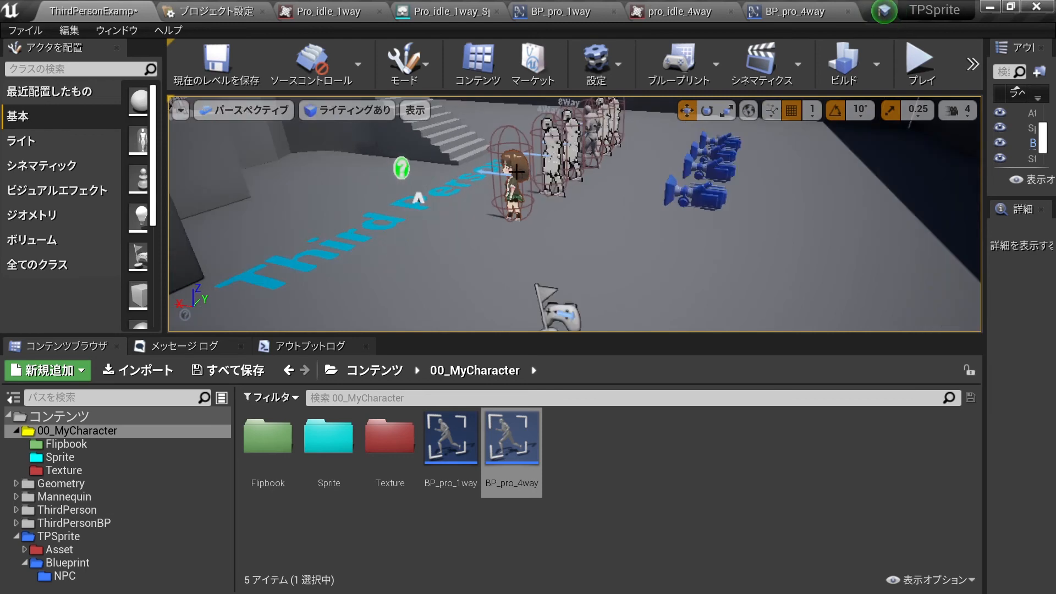
left_click(514, 168)
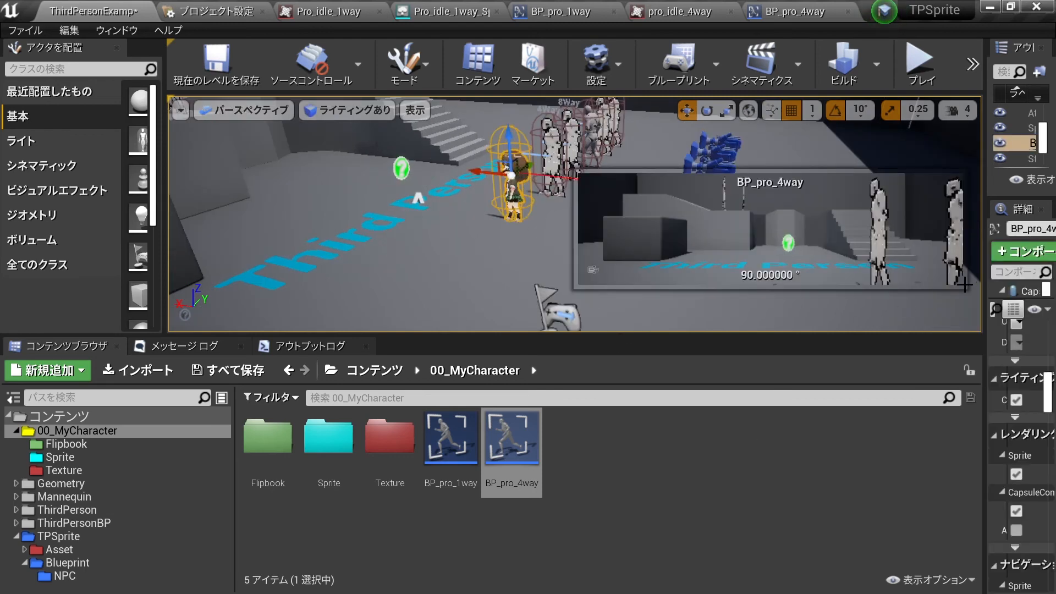
left_click_drag(982, 277, 725, 306)
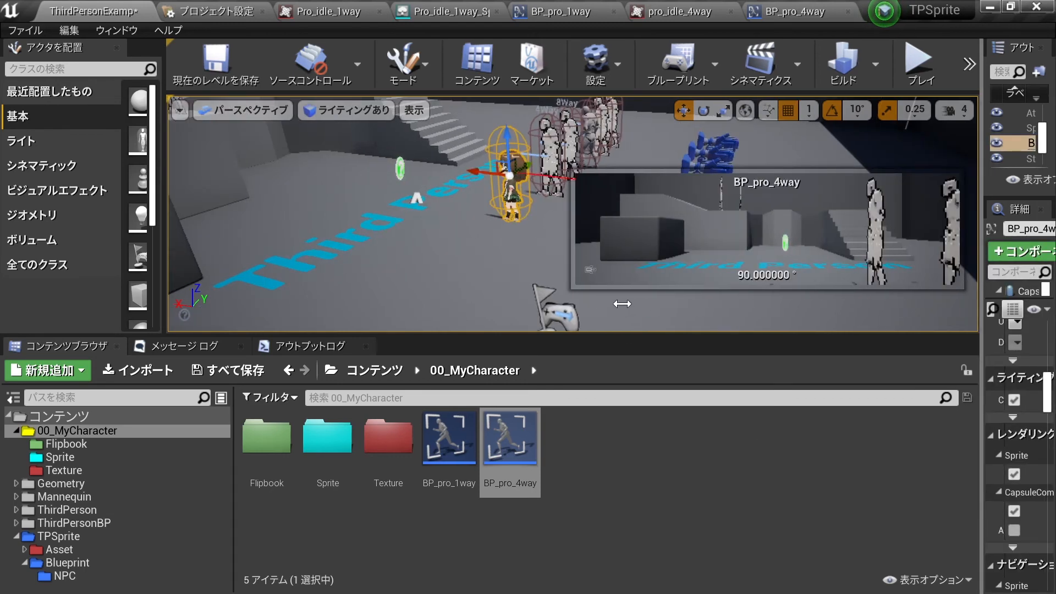
left_click_drag(622, 304, 574, 306)
scroll(947, 474, "down", 5)
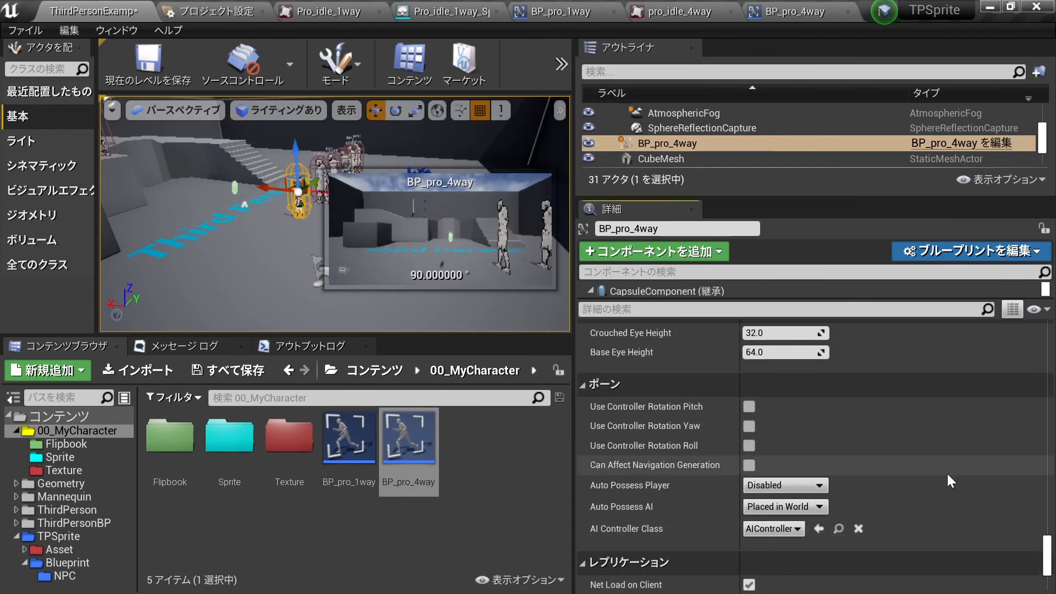
scroll(947, 473, "down", 1)
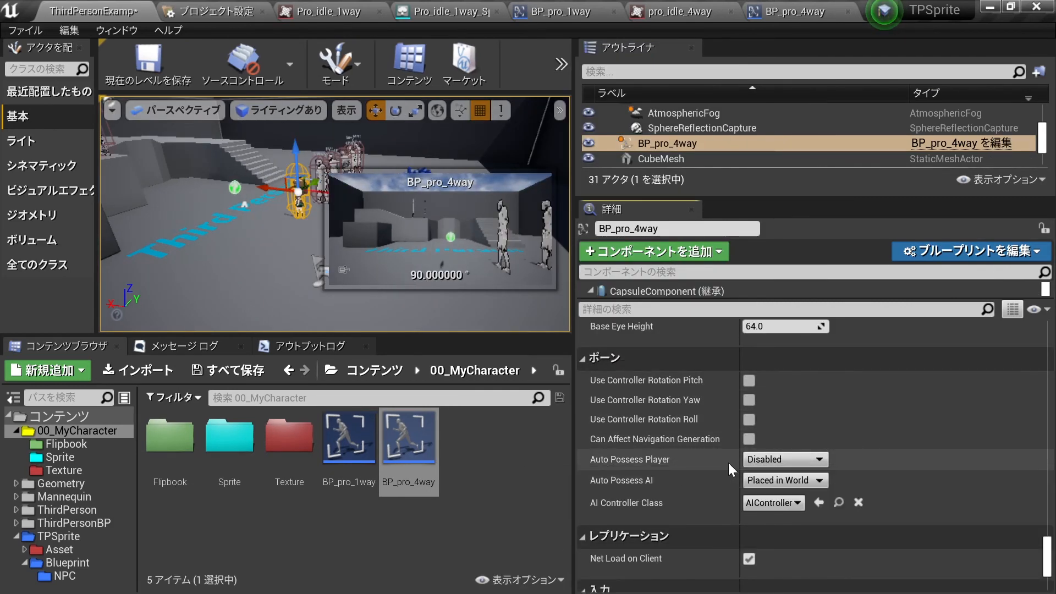
left_click(763, 458)
left_click(764, 486)
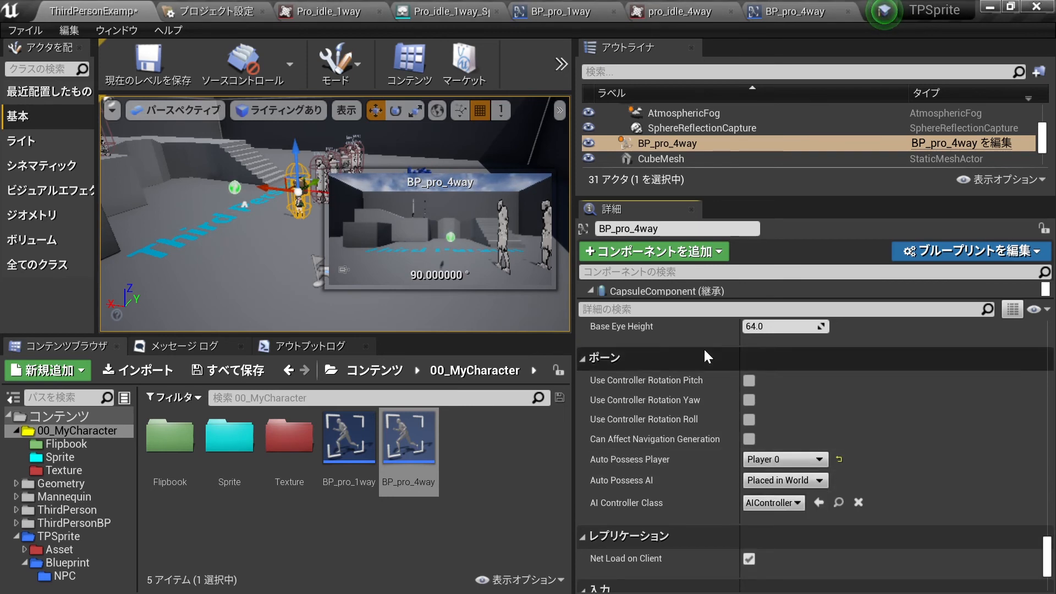
left_click(141, 65)
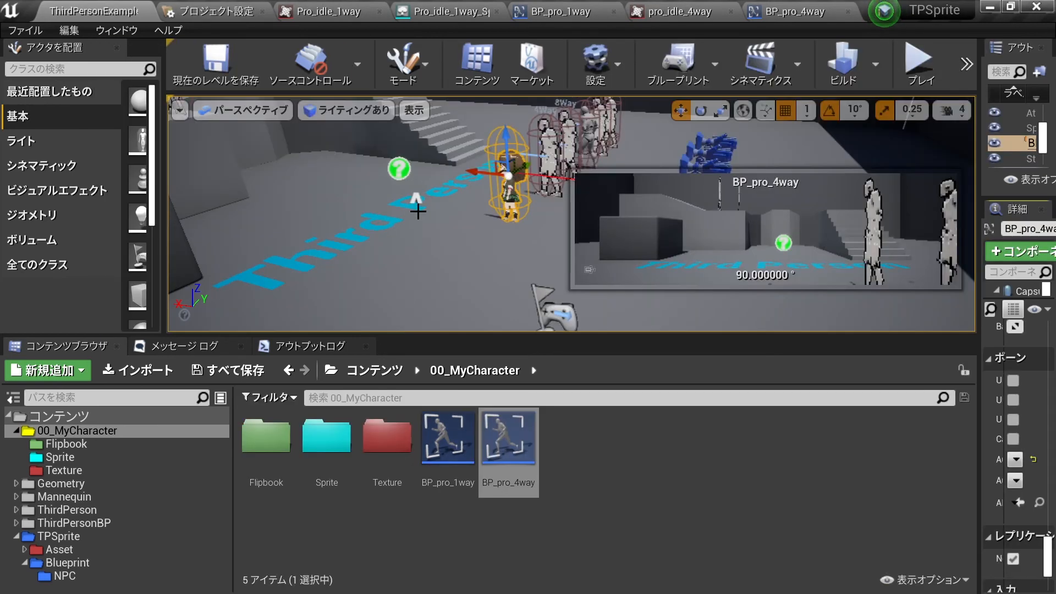
Step: Play the level and test the possessed character by walking, jumping and choosing the 4way option
left_click(414, 209)
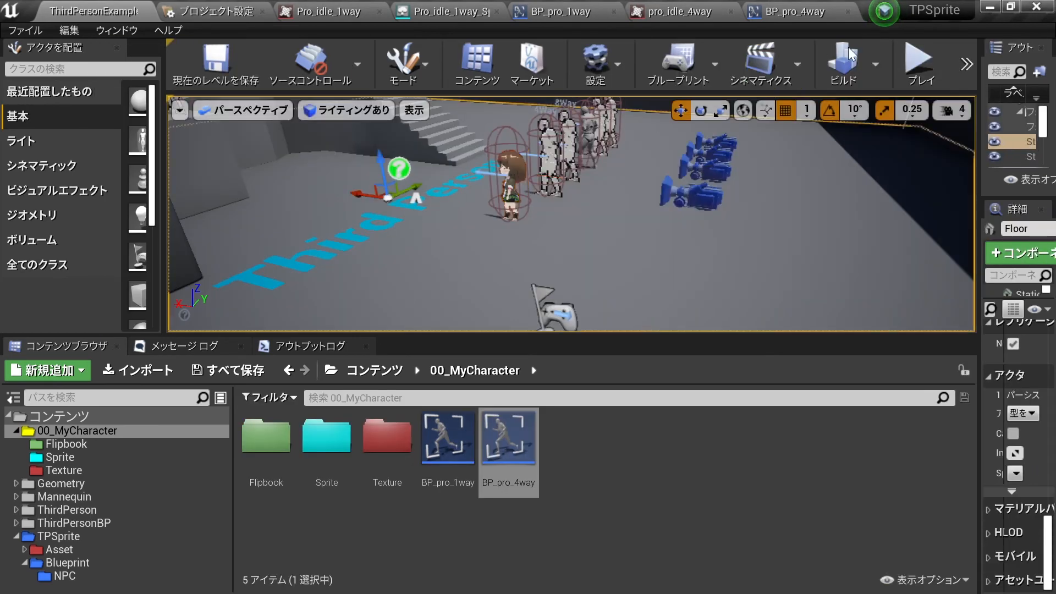
left_click(917, 62)
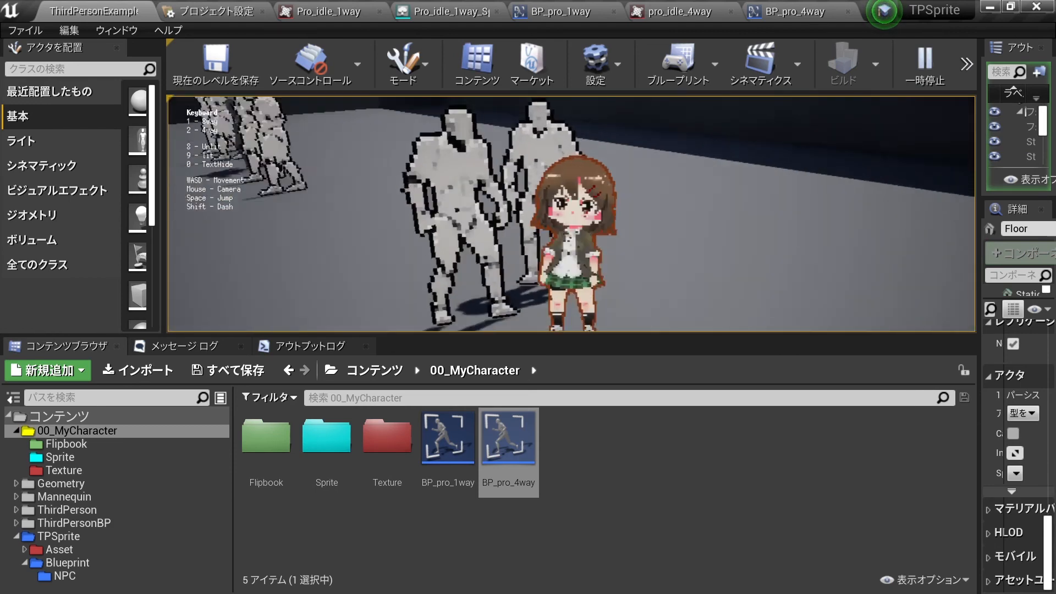
key("w")
key("space")
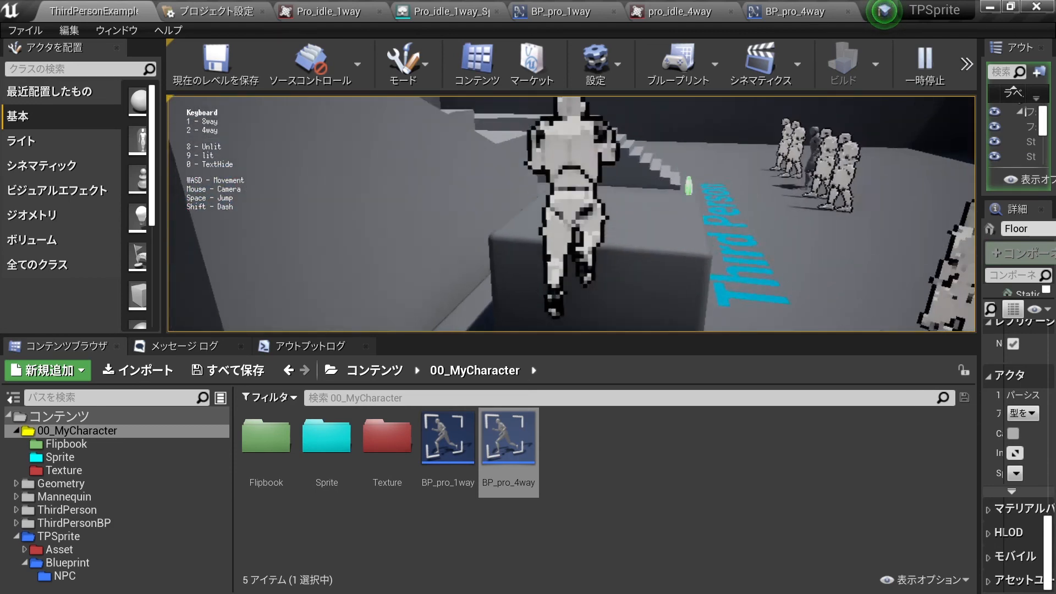
key("2")
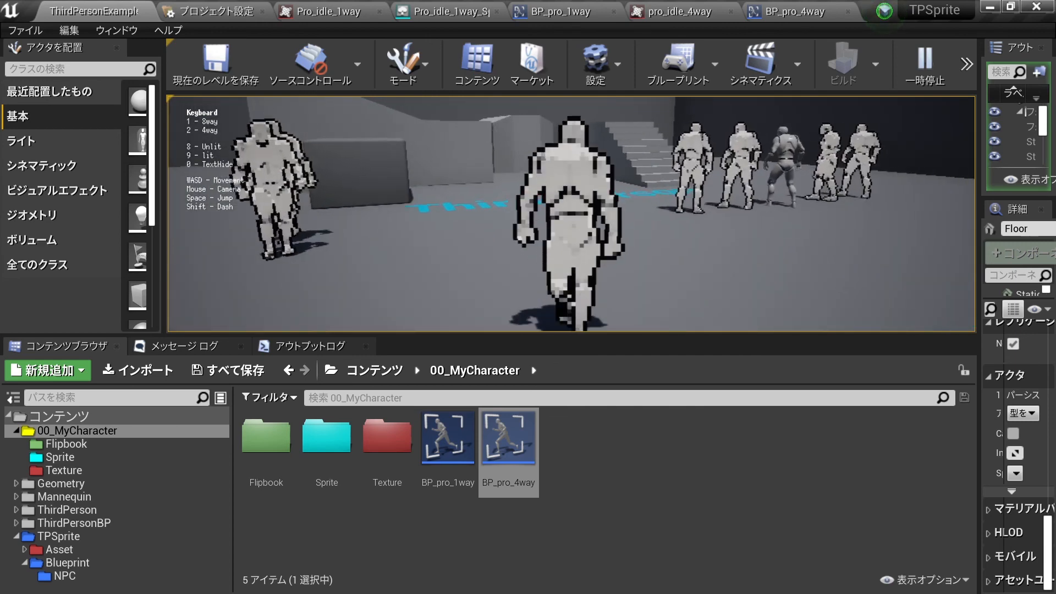
key("w")
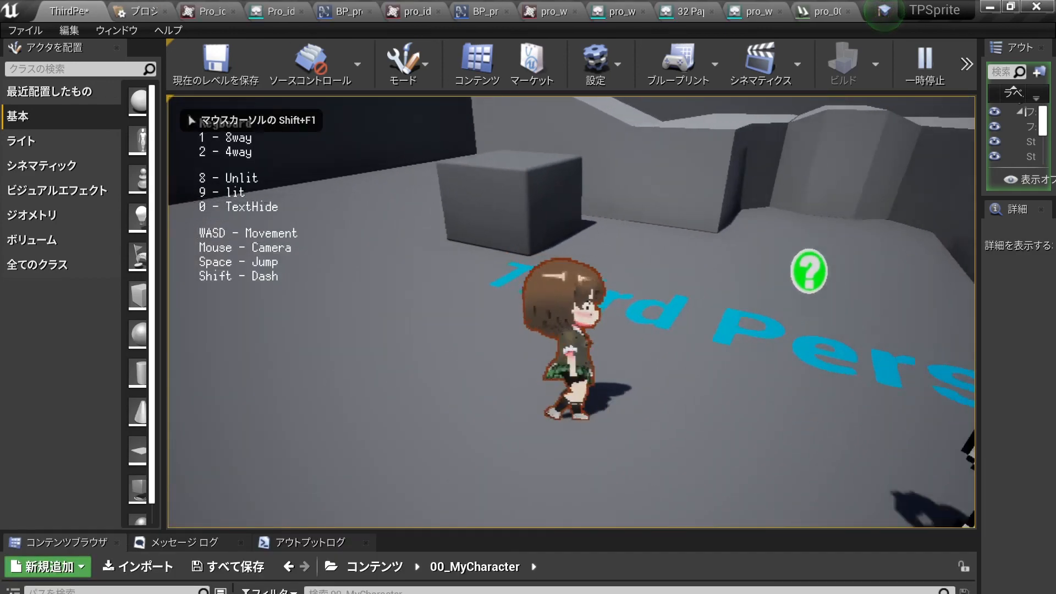
Step: Play-test the character with the walk flipbooks by moving it in all four directions, jumping and running around the level
key("w")
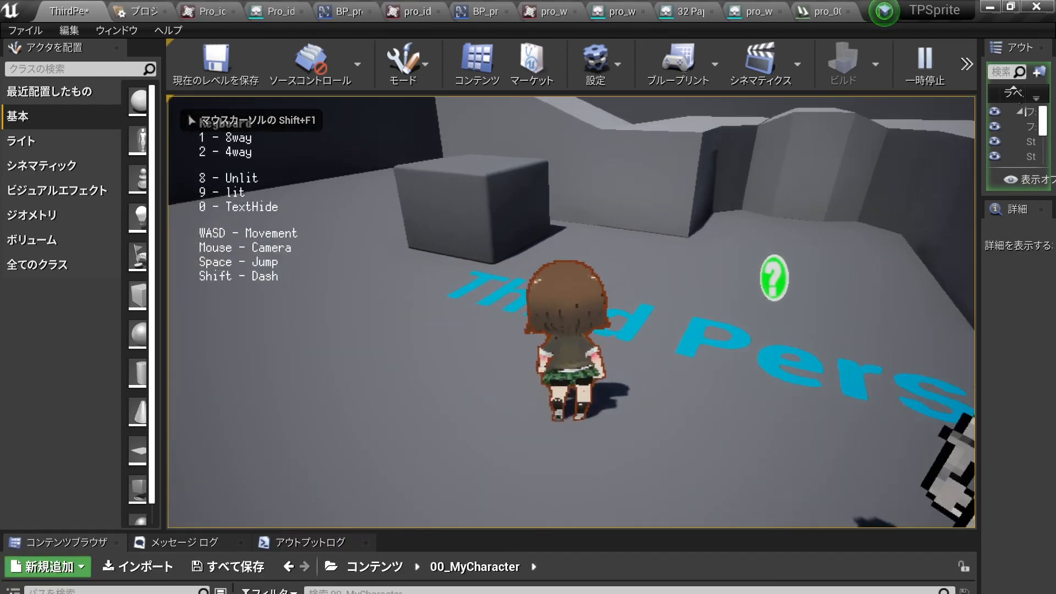
key("a")
key("d")
key("a")
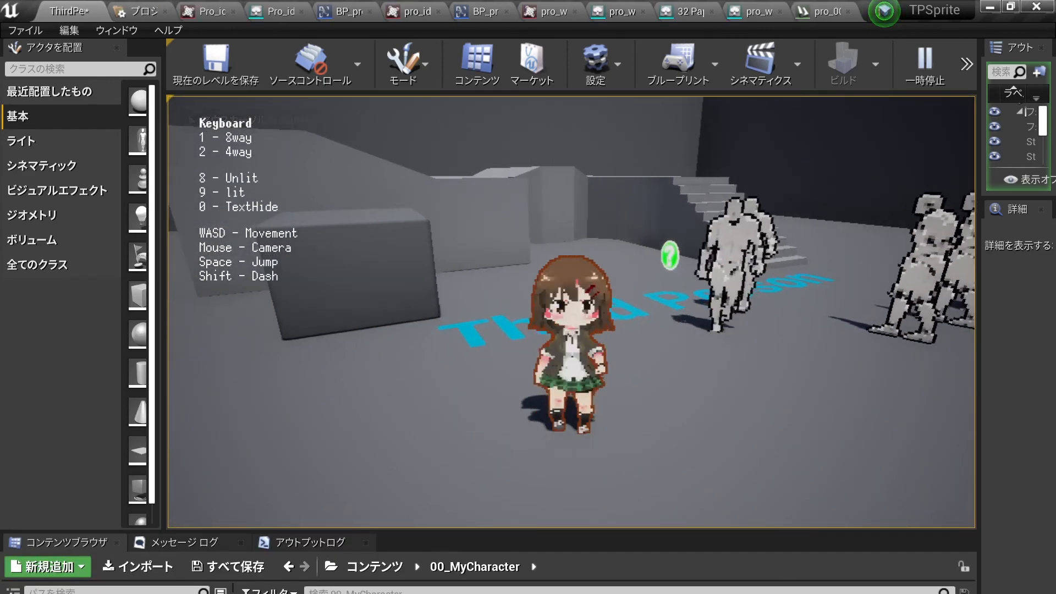
key("w")
key("a")
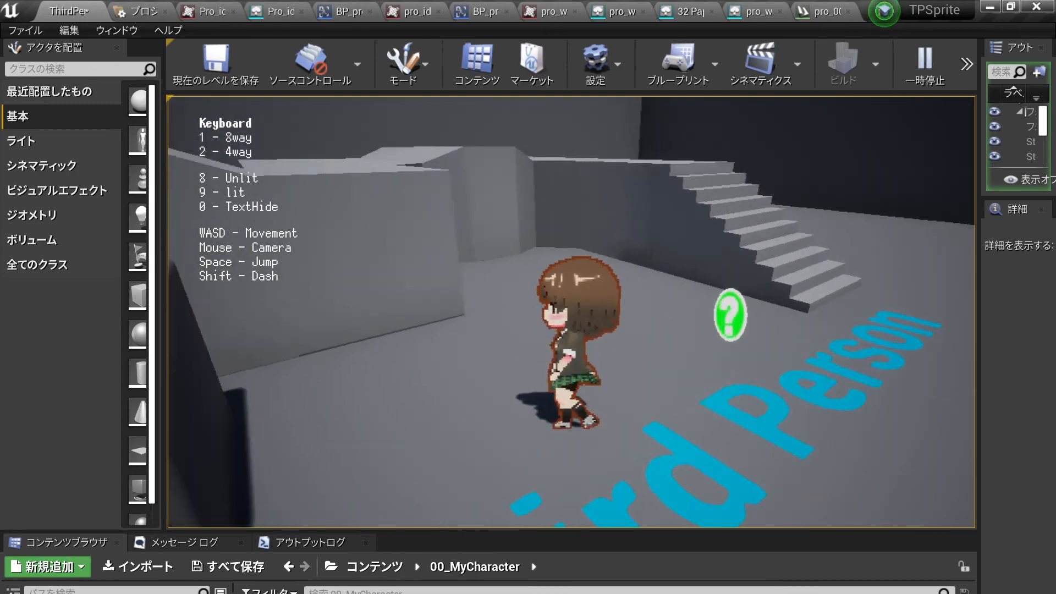
key("s")
key("d")
key("a")
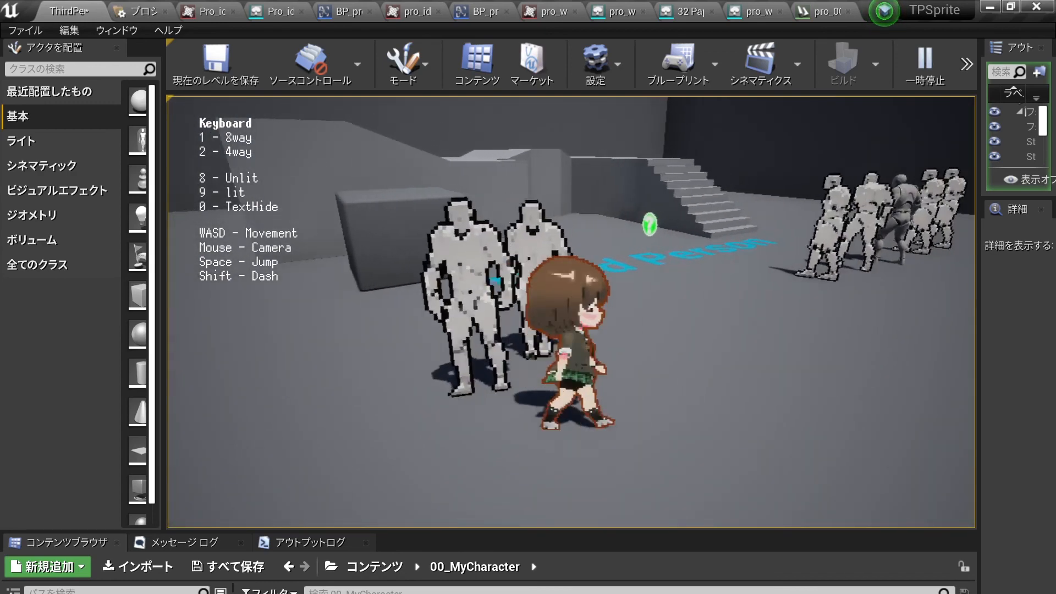
key("w")
key("space")
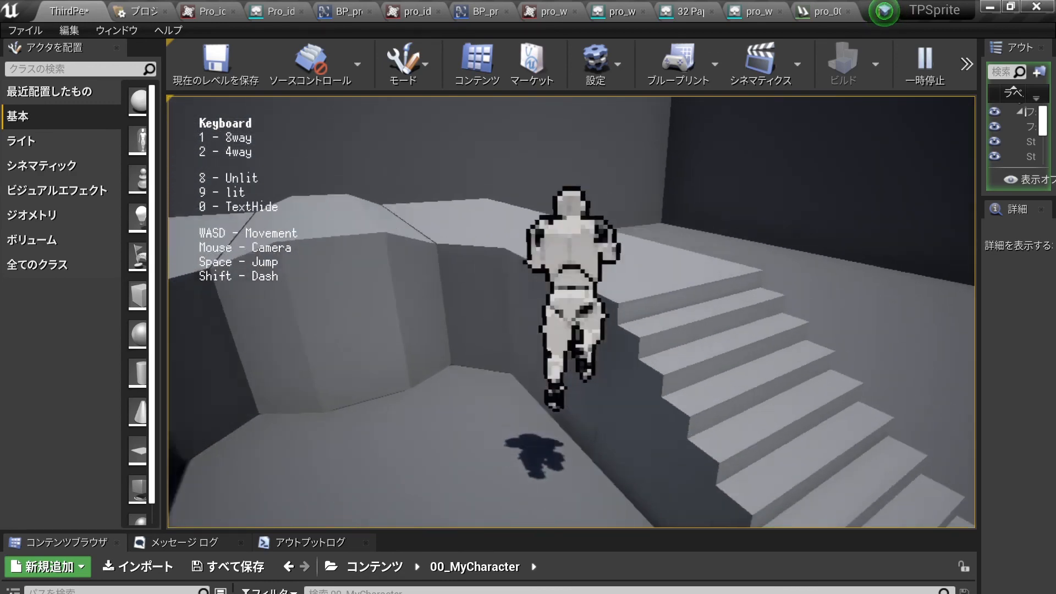
key("d")
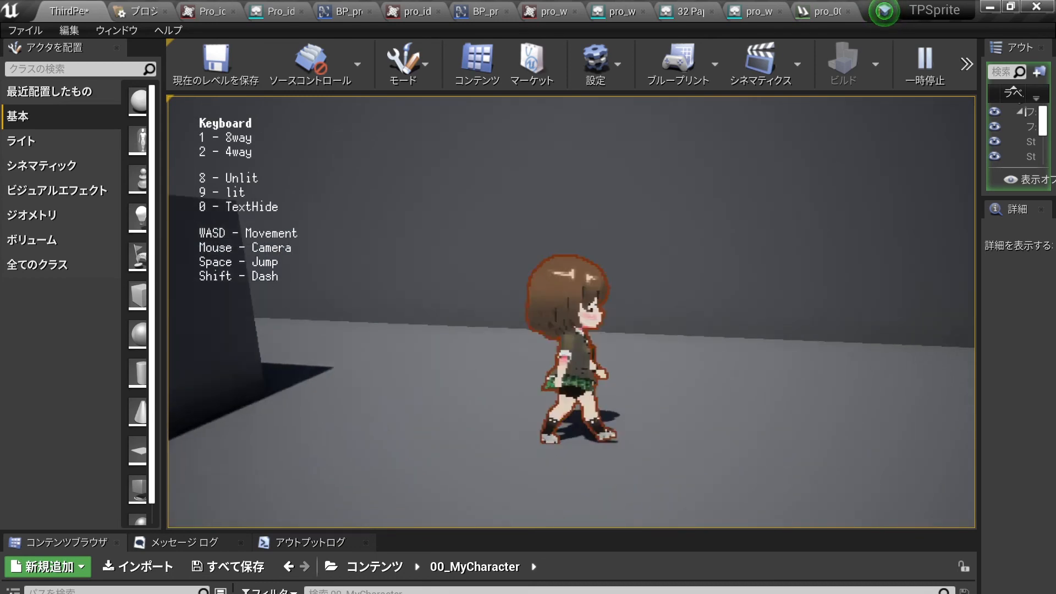
key("s")
key("a")
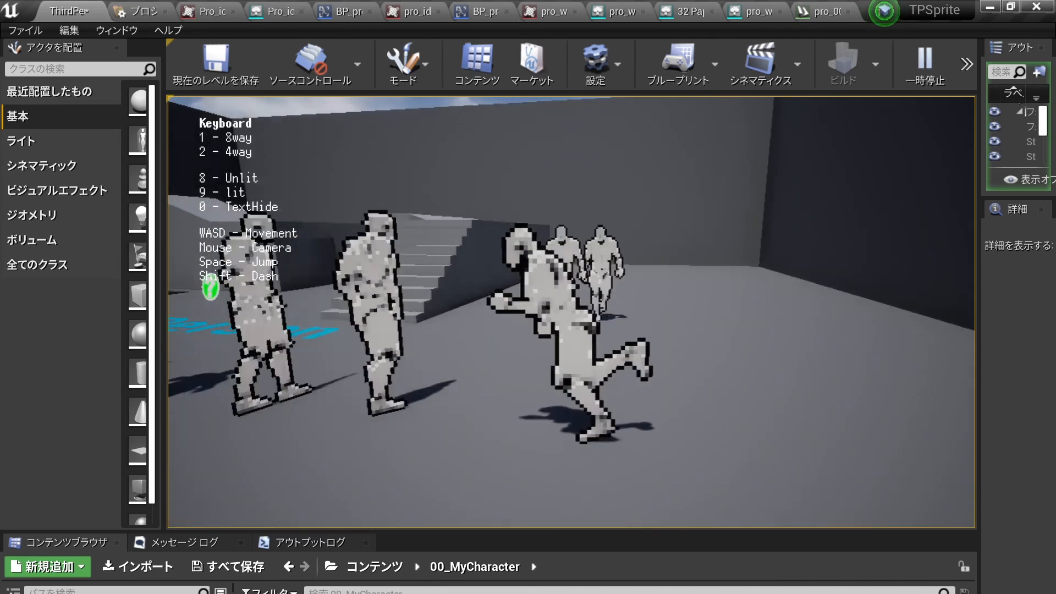
key("a")
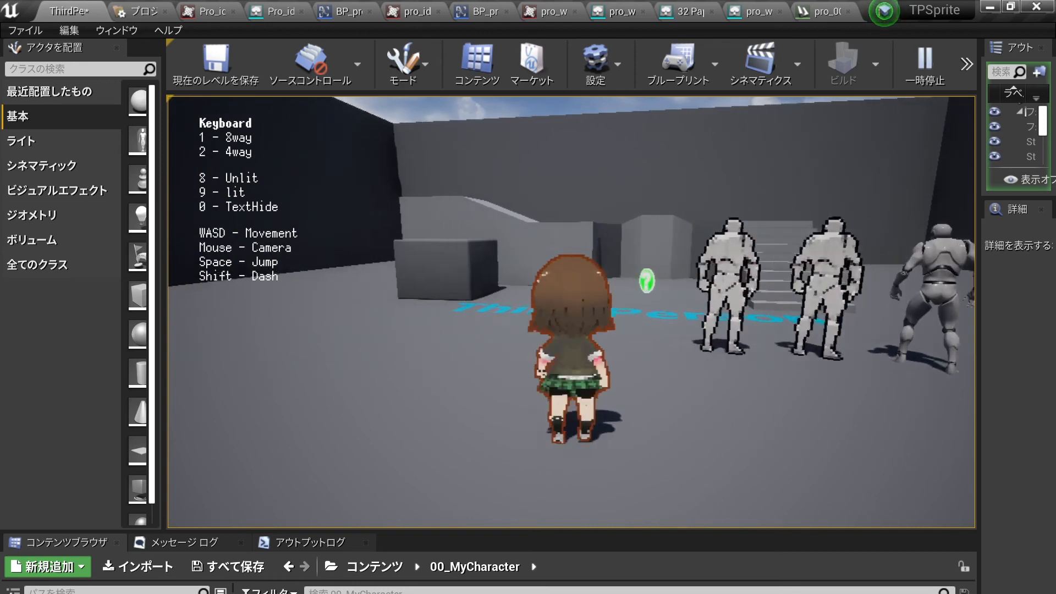